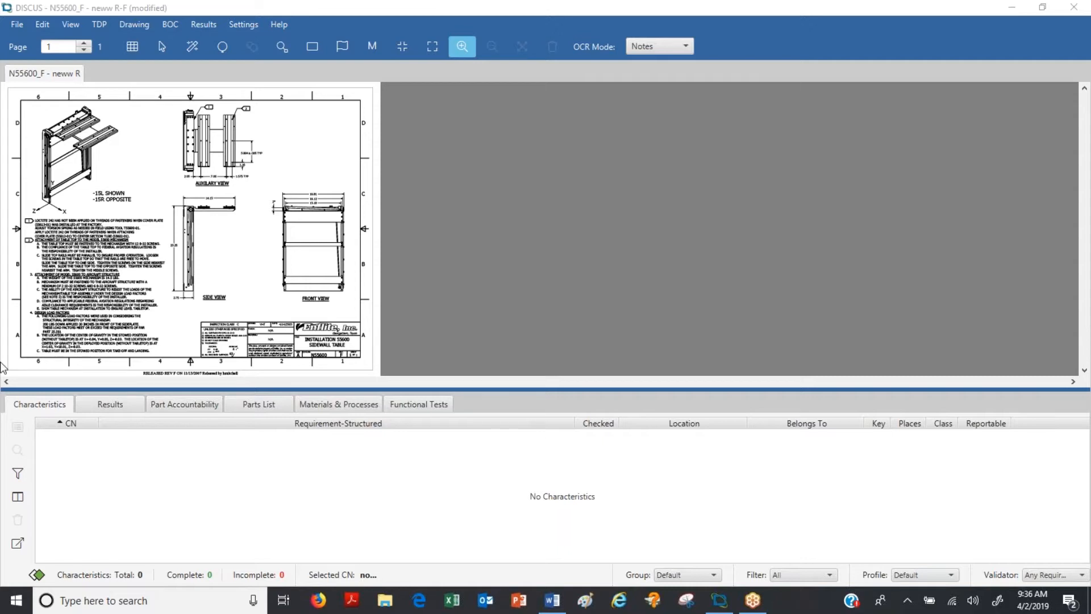
- Extract the text INSTALLATION 55600 SIDEWALL TABLE from the drawing's title block, enlarging the captured image to 252% for recognition
click(188, 410)
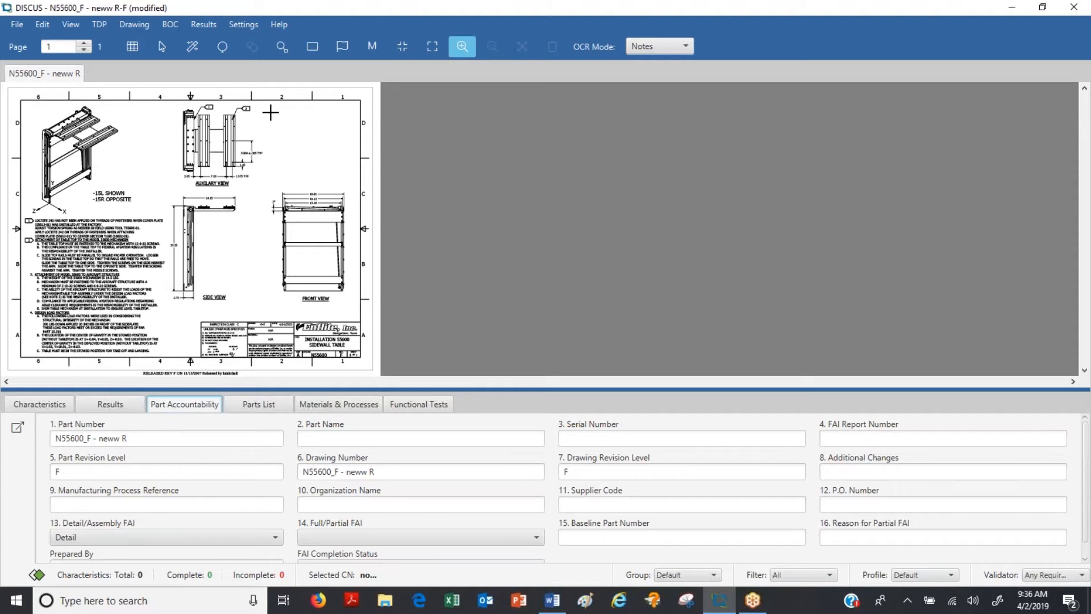
click(461, 49)
drag(194, 311, 371, 367)
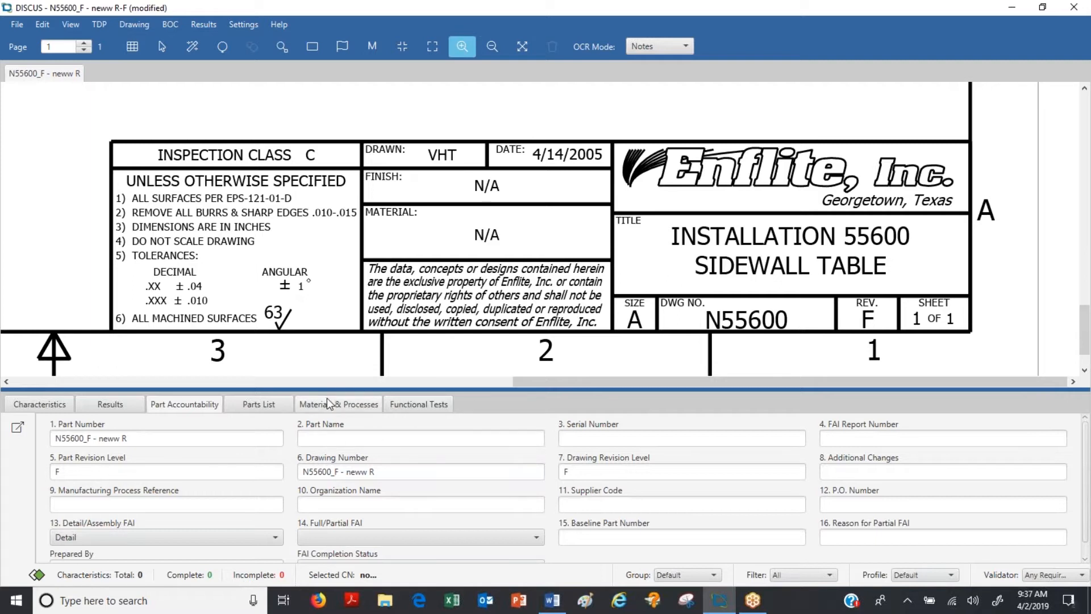
click(138, 29)
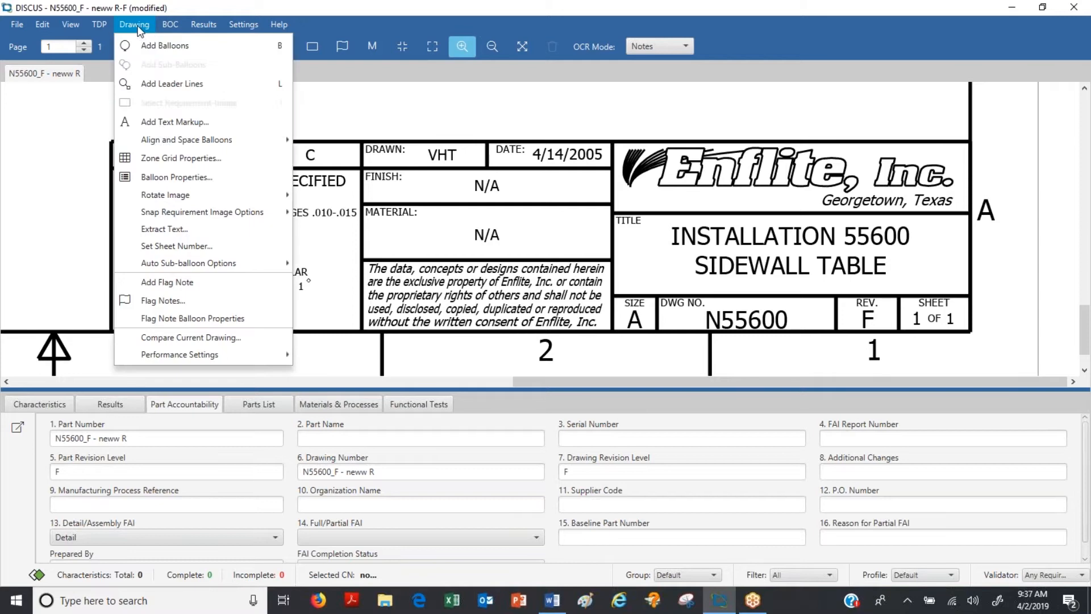
click(181, 230)
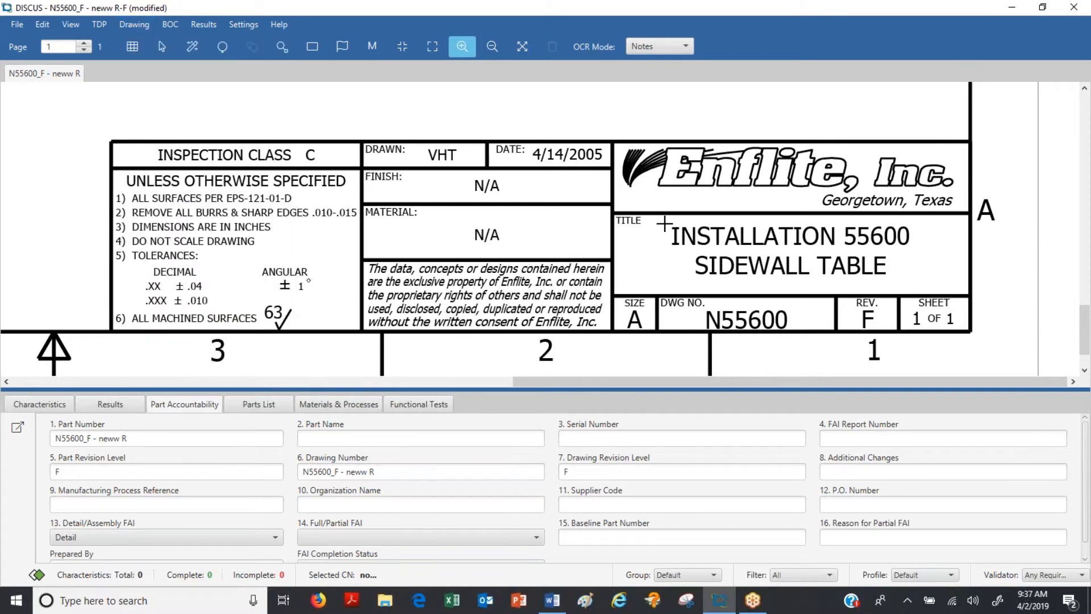
drag(664, 225, 938, 281)
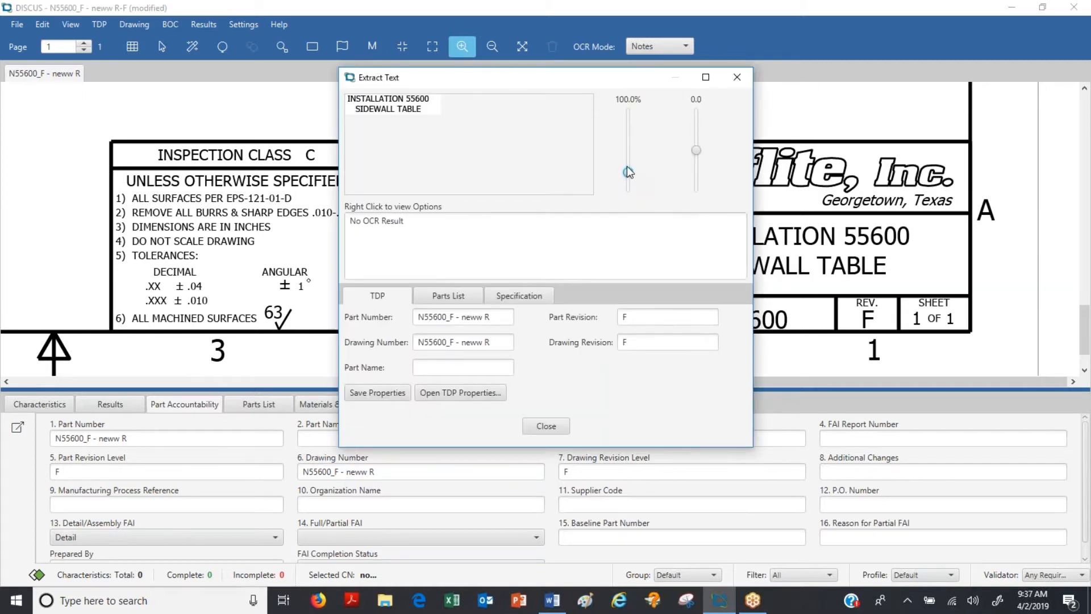
drag(626, 167, 626, 151)
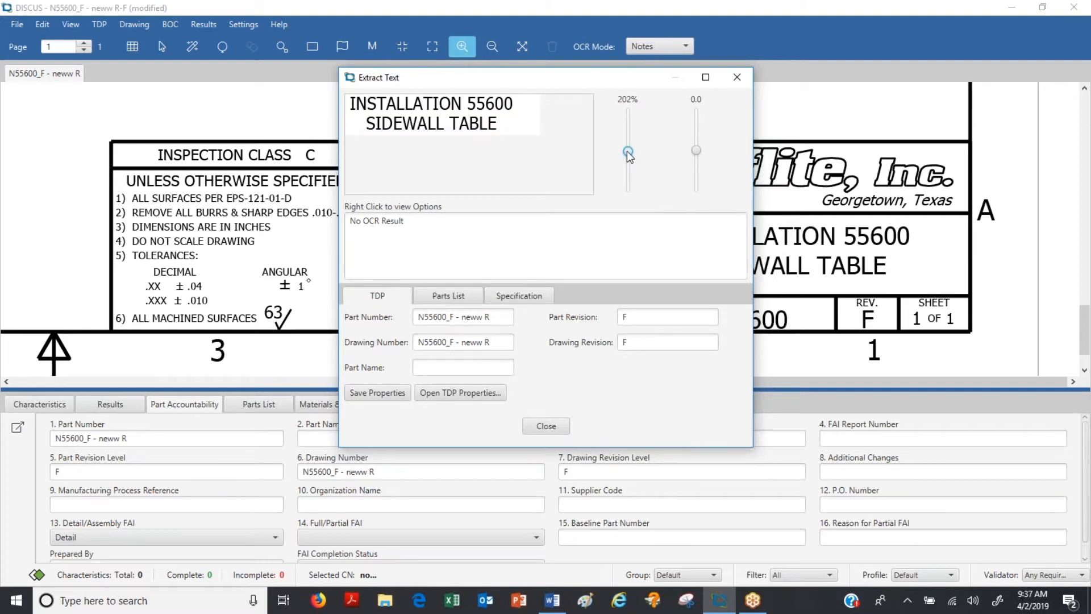
drag(626, 151, 623, 143)
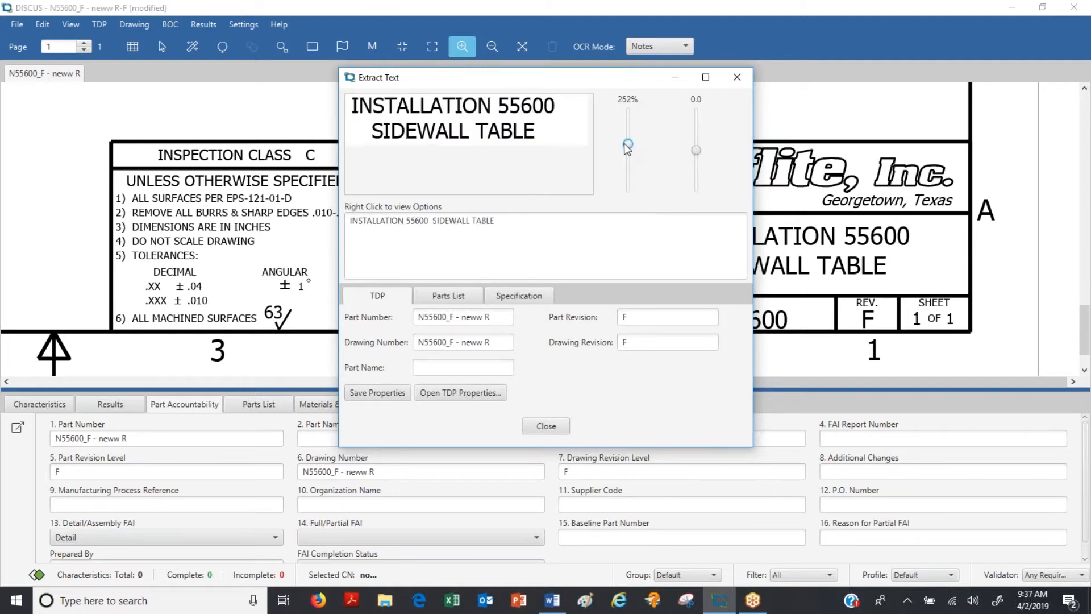
- Assign the extracted title text as the part name and save the properties
right_click(437, 220)
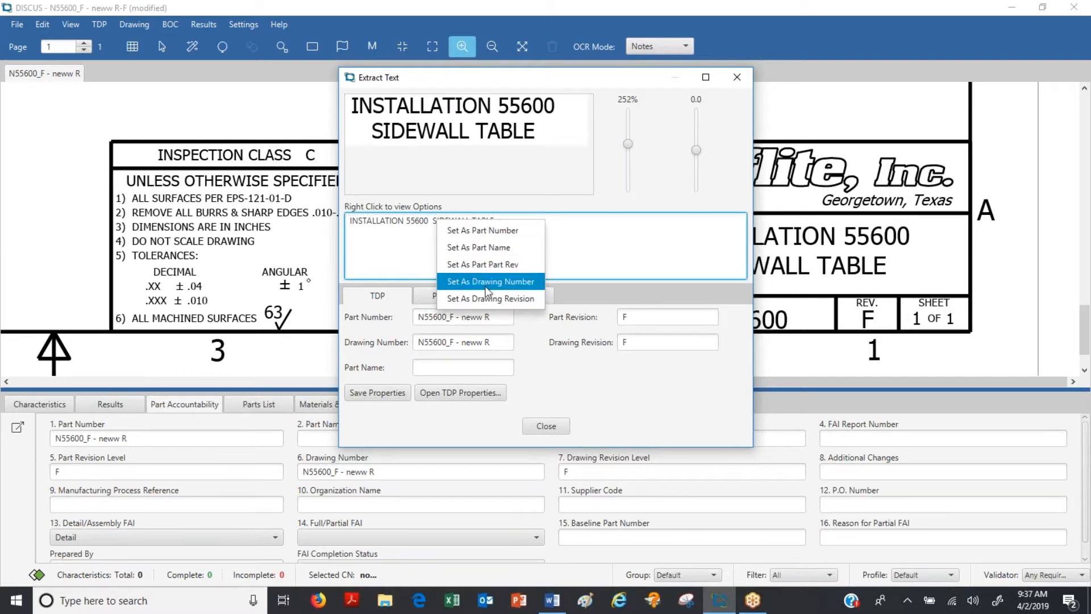
click(483, 247)
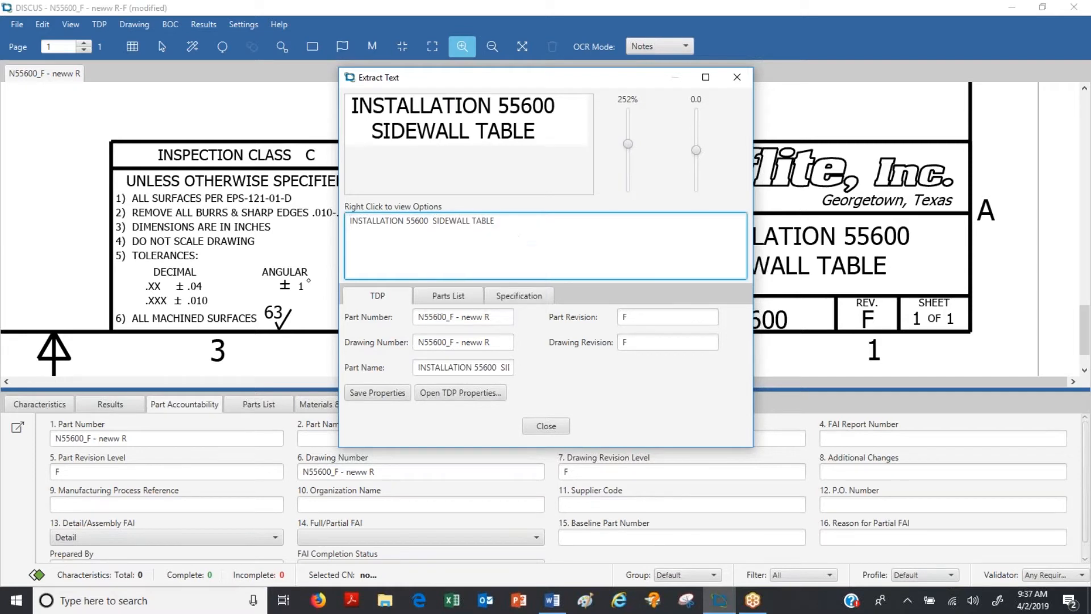
click(384, 392)
click(567, 305)
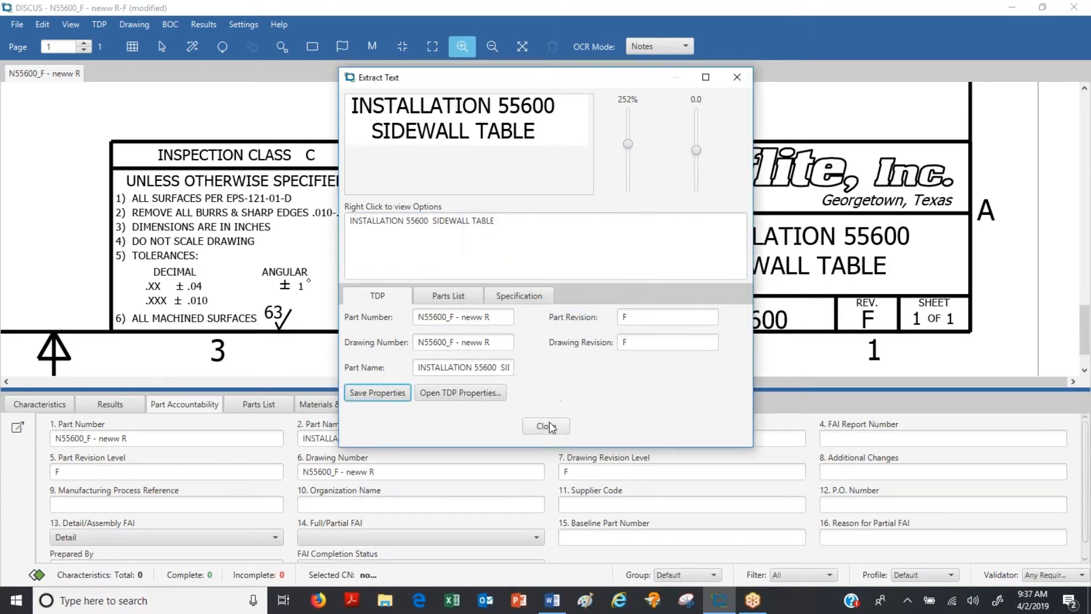
click(546, 426)
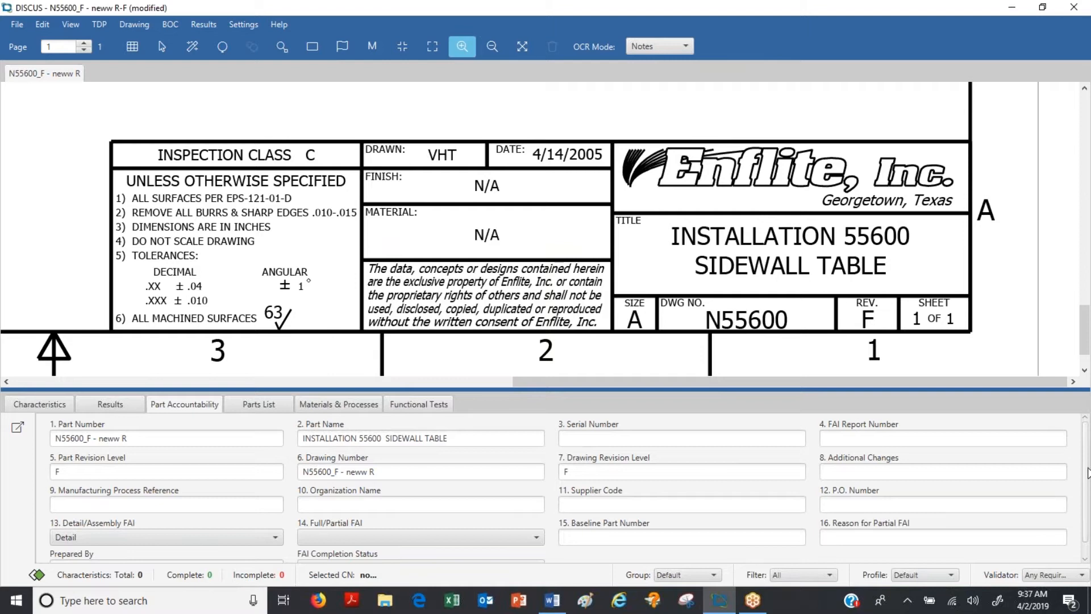
- Enter the preparer's first name as Prepared By in the part accountability form
scroll(1055, 425, down, 1)
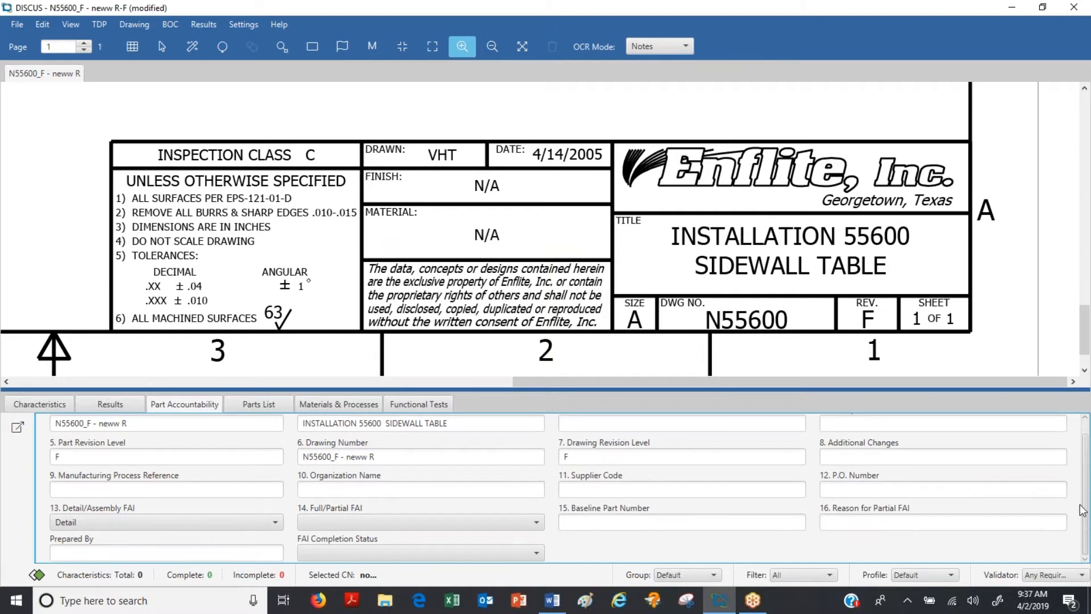
click(80, 554)
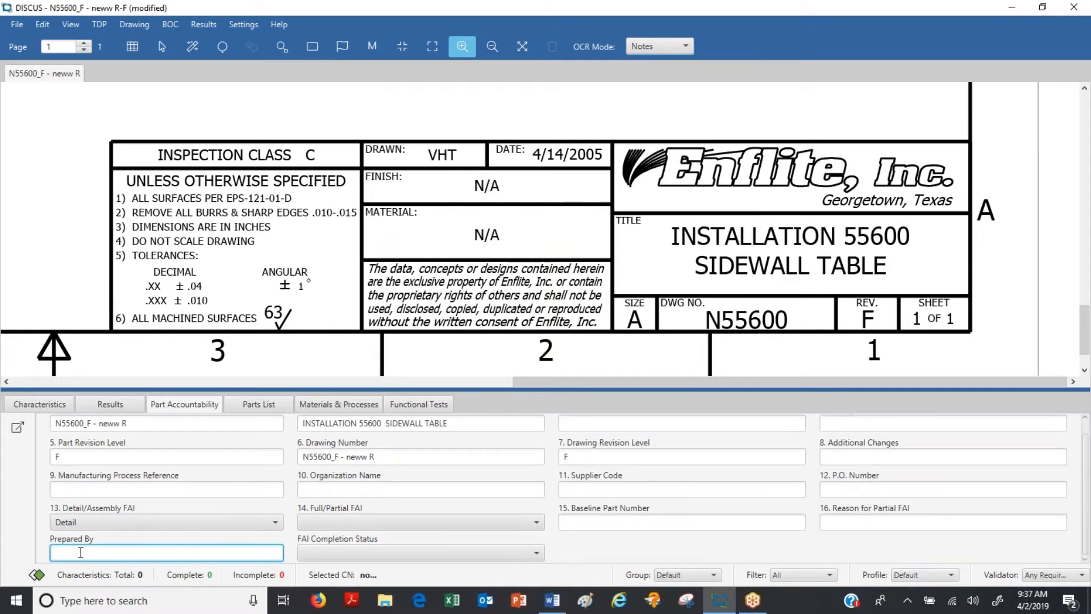
text(joh)
key(ctrl+a)
text(JAKE)
- Enter WORK ORDER as the manufacturing process reference and YOUR COMPANY as the organization name
click(81, 490)
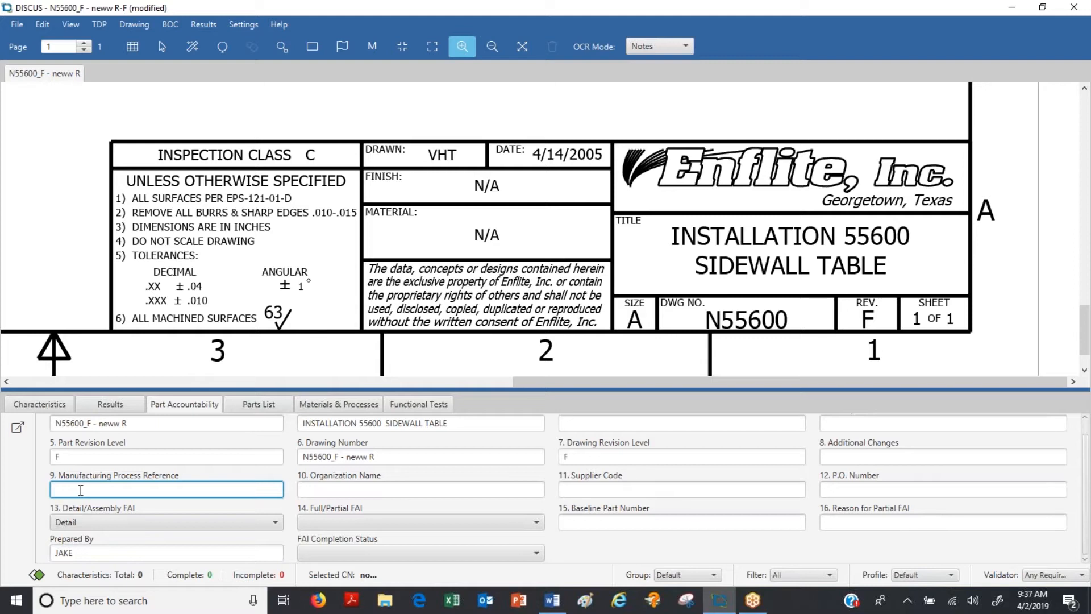
text(WORKORDER)
click(330, 488)
text(YOUR COMPANY)
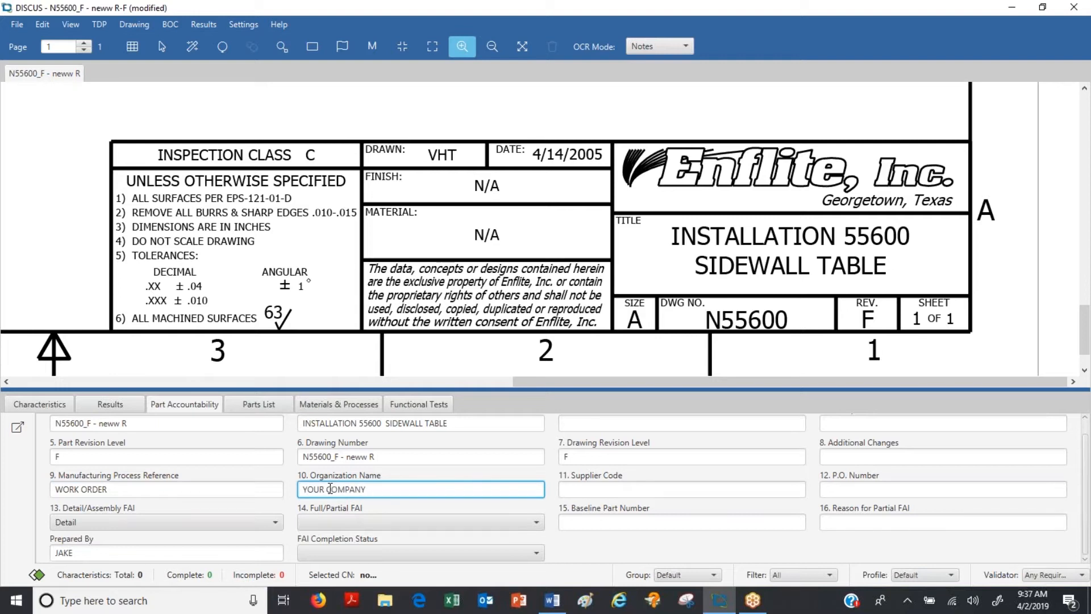
- Set the inspection type to Full FAI and its completion status to FAI Complete
click(350, 520)
click(329, 552)
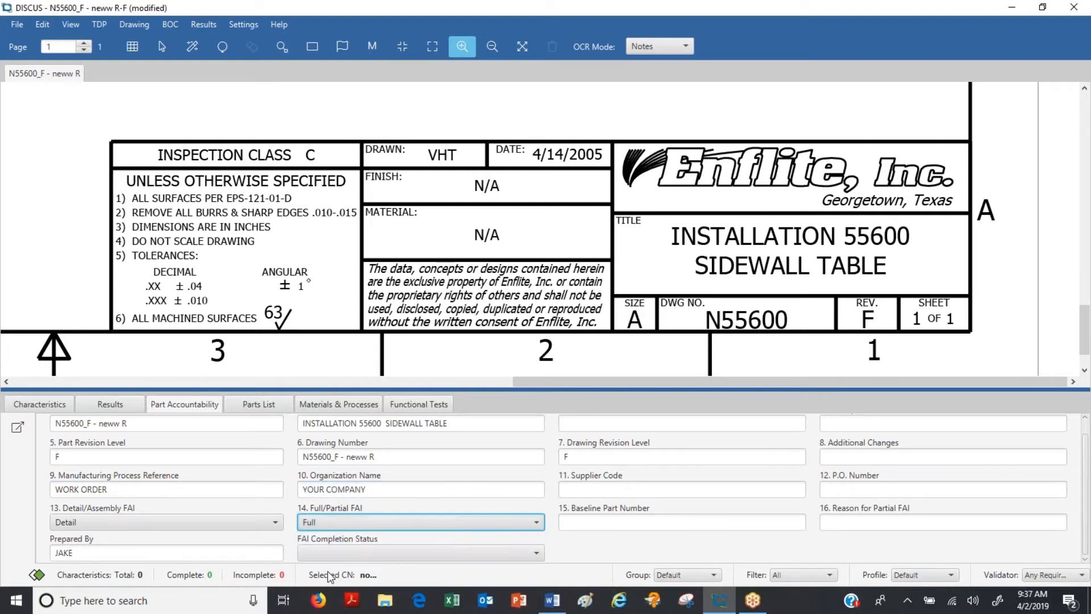
click(326, 554)
click(334, 526)
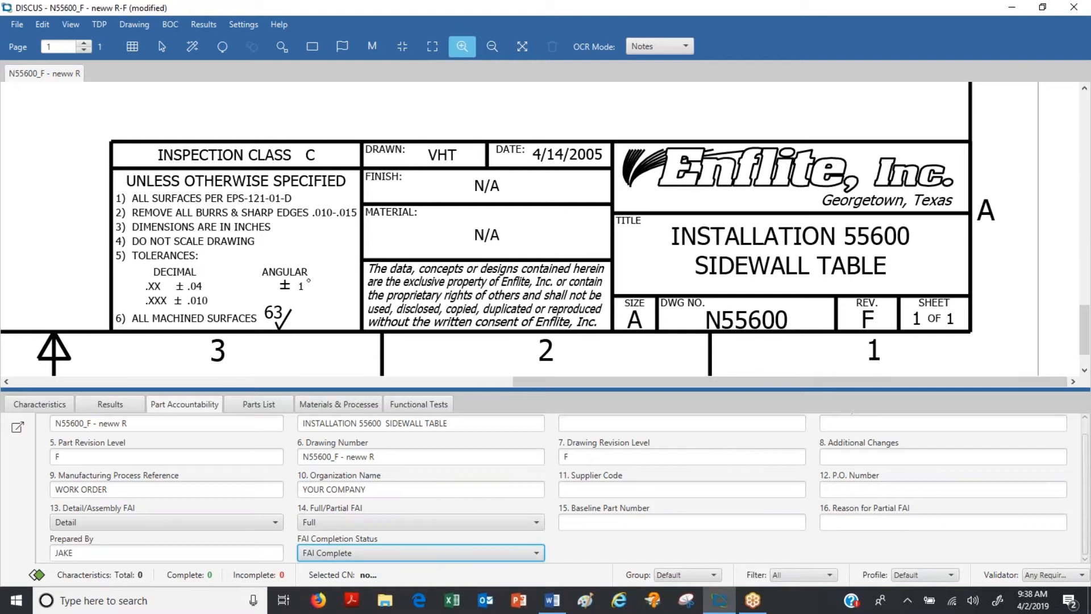
- Enter 12345 as the part's serial number and FAIR 2345 as the FAI report number
scroll(1084, 507, up, 2)
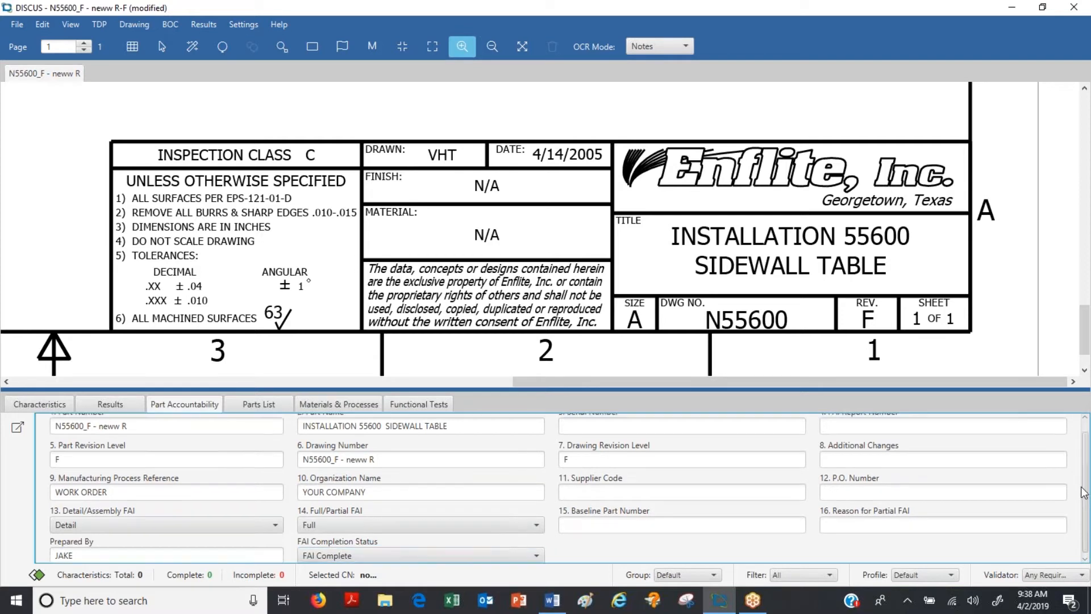
click(604, 439)
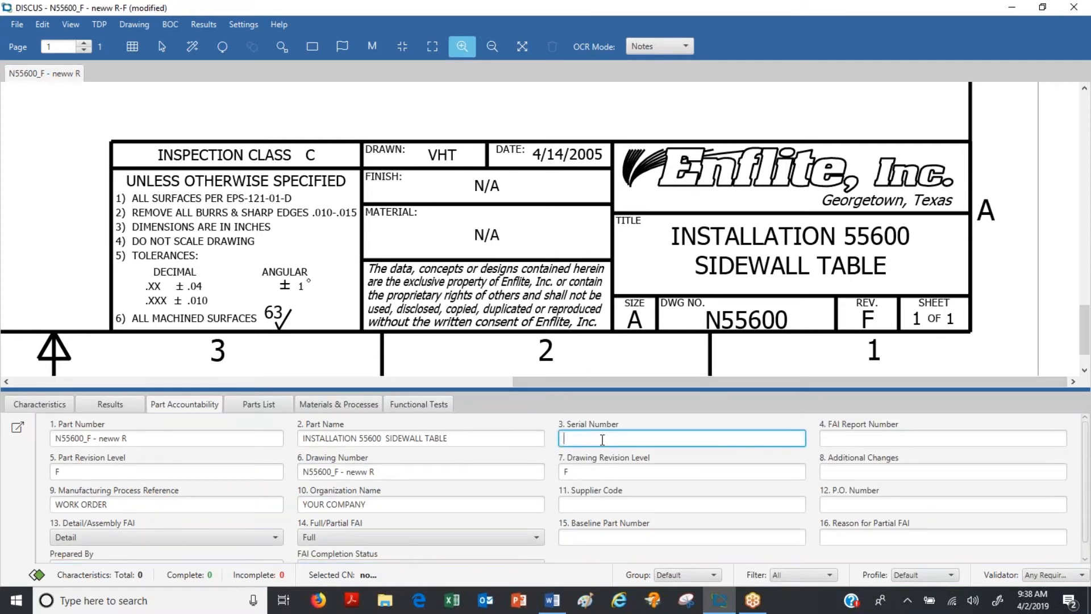
text(12345)
click(840, 439)
text(FAIR)
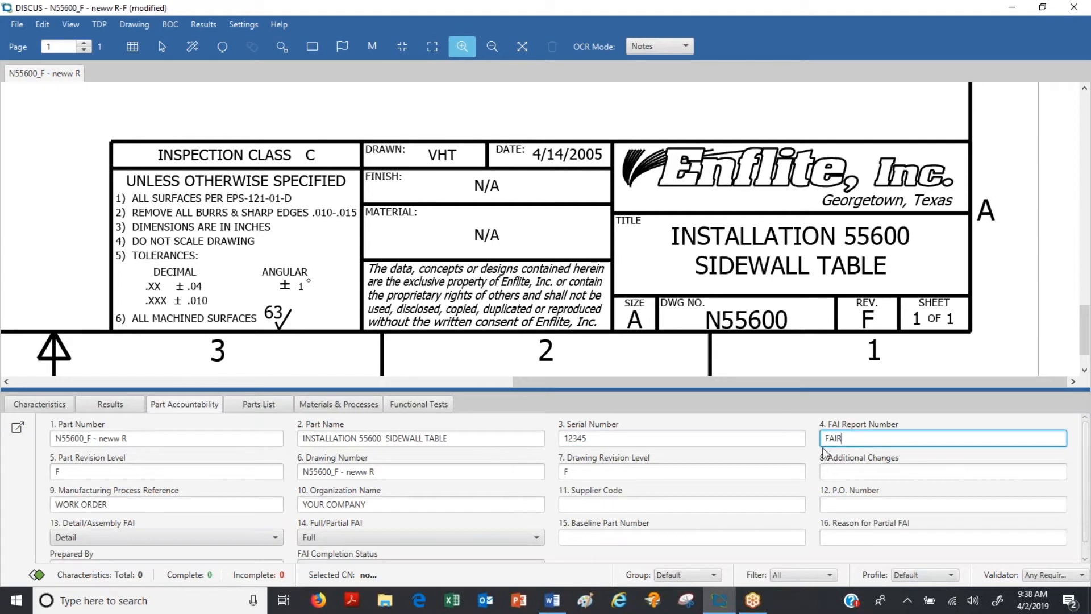
text( 2345)
- Fill in supplier code 1234, NA for additional changes, and the purchase order number
click(593, 509)
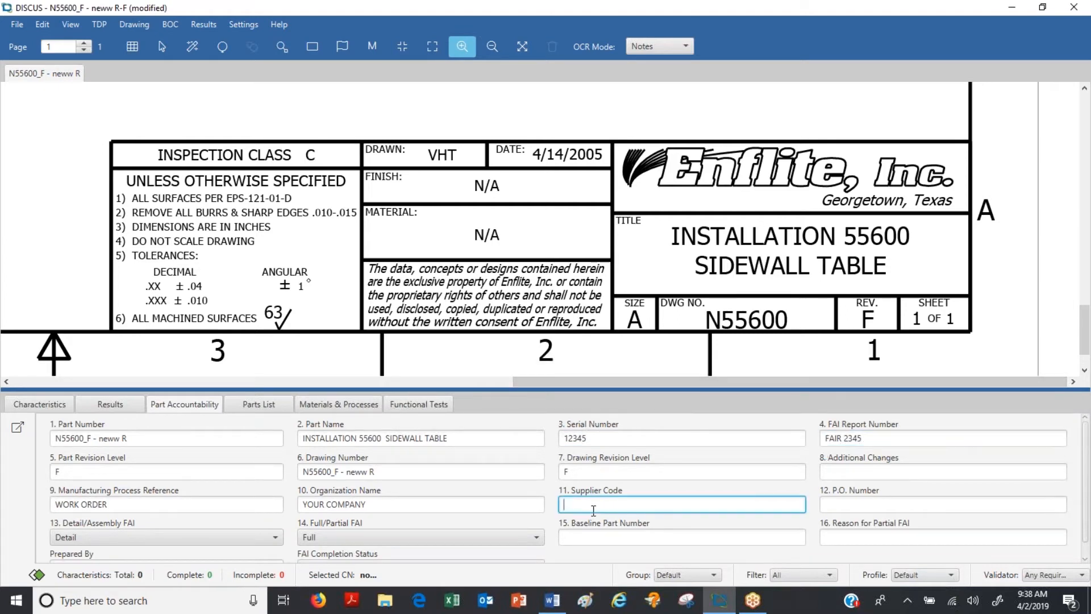
text(1234)
click(840, 473)
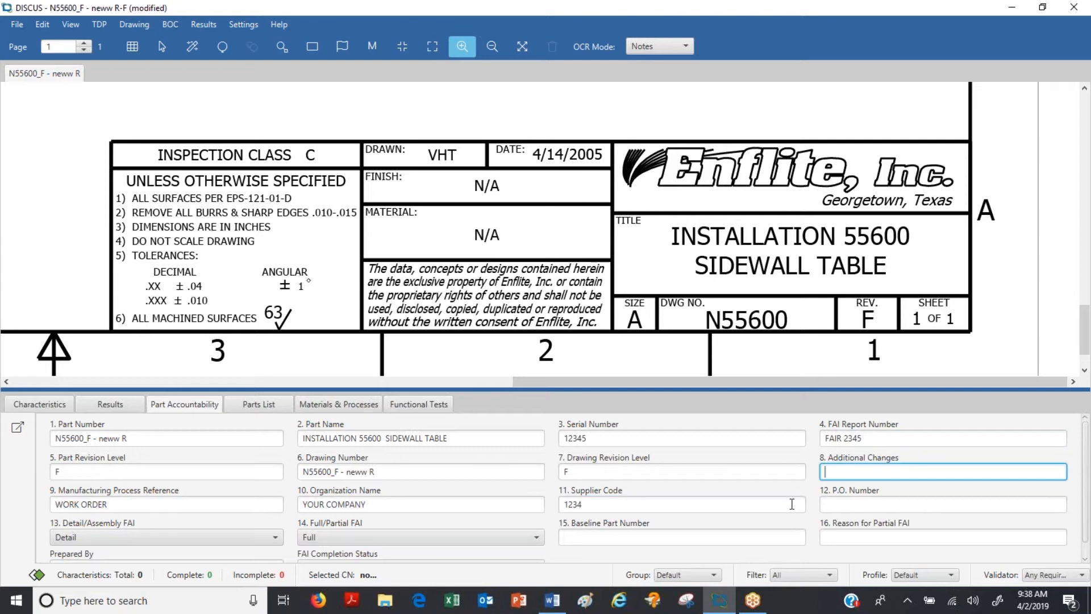
text(NA)
click(844, 508)
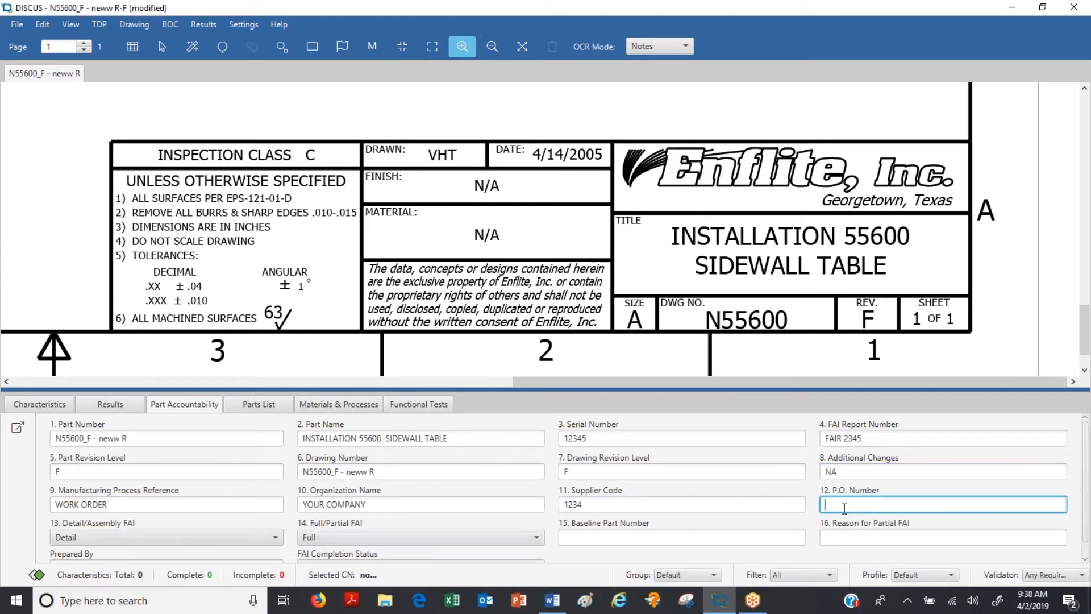
text(PO 4566)
- Choose English as the measuring system in the TDP properties and review the part accountability entries
click(50, 406)
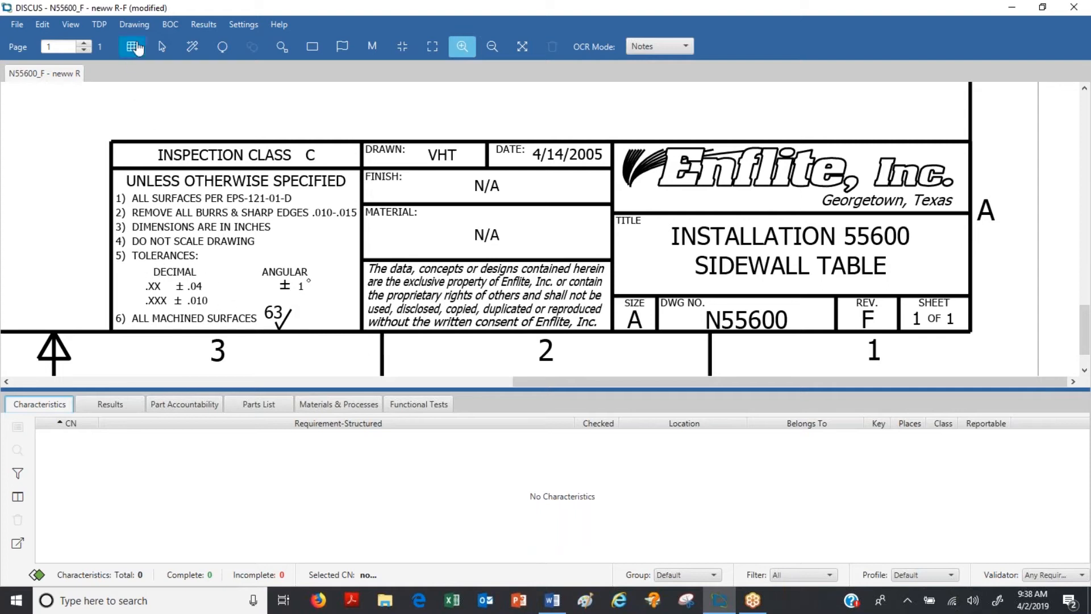
click(101, 27)
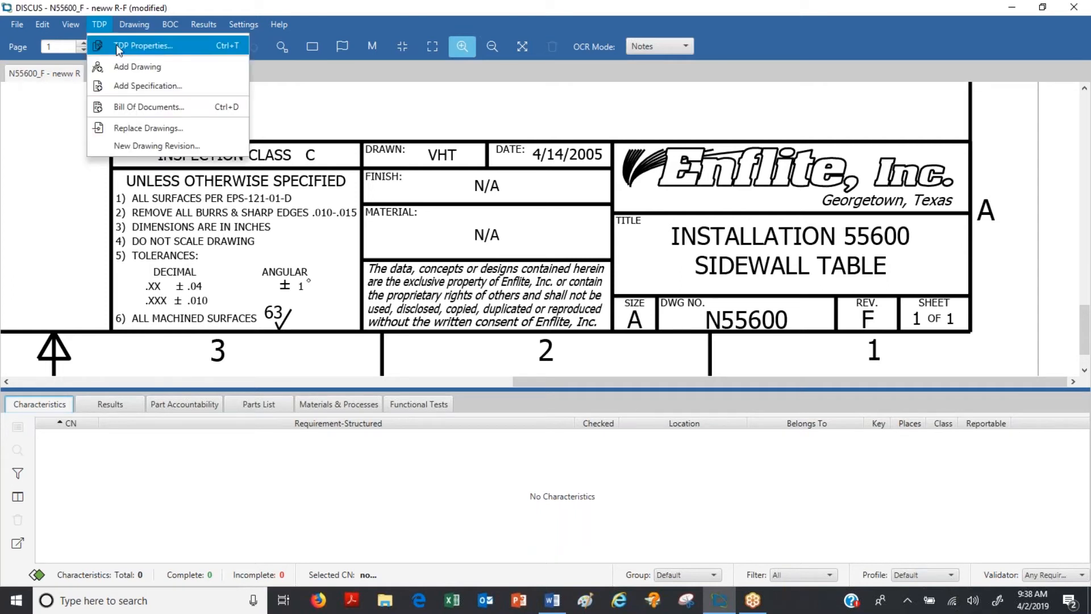
click(119, 48)
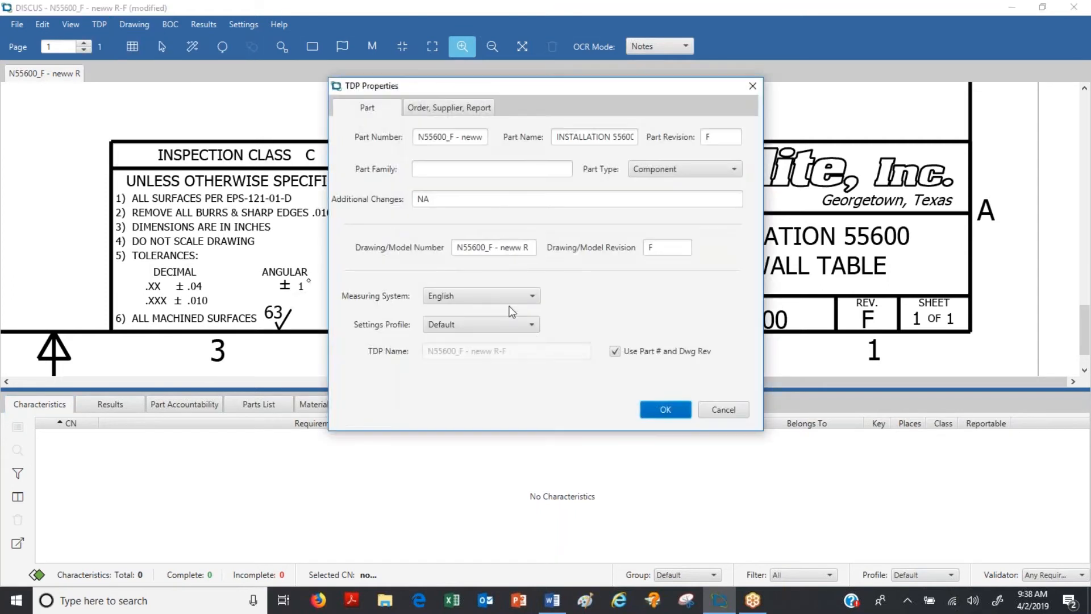
click(513, 295)
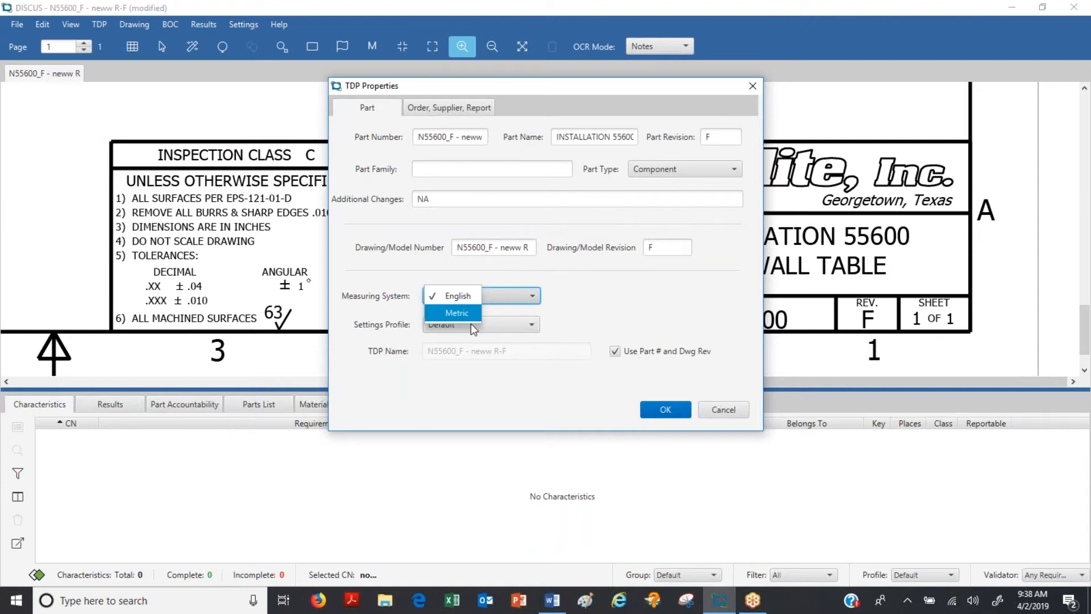
click(465, 295)
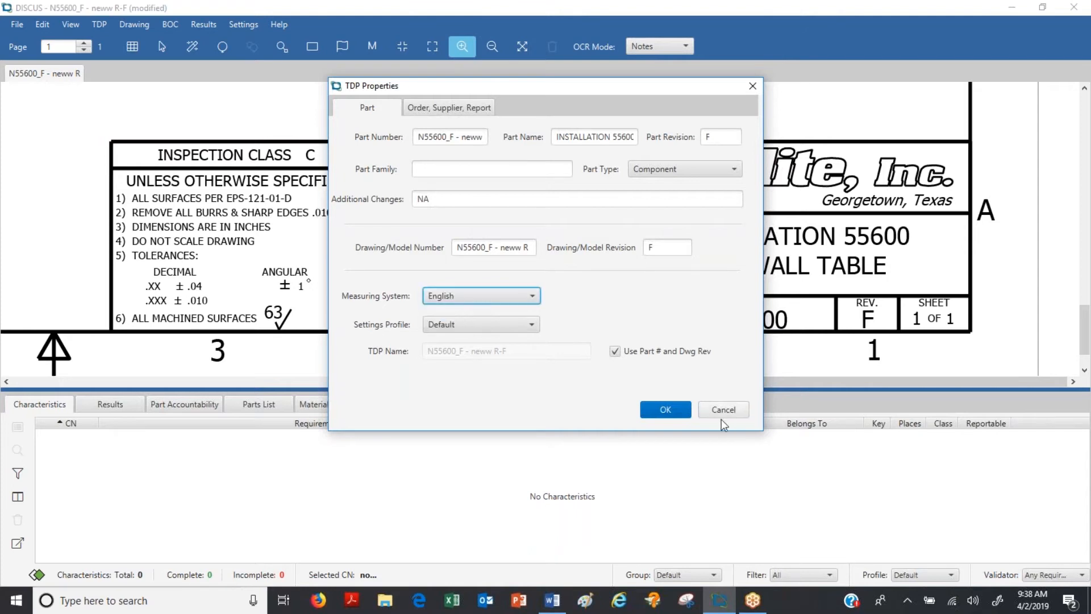
click(665, 410)
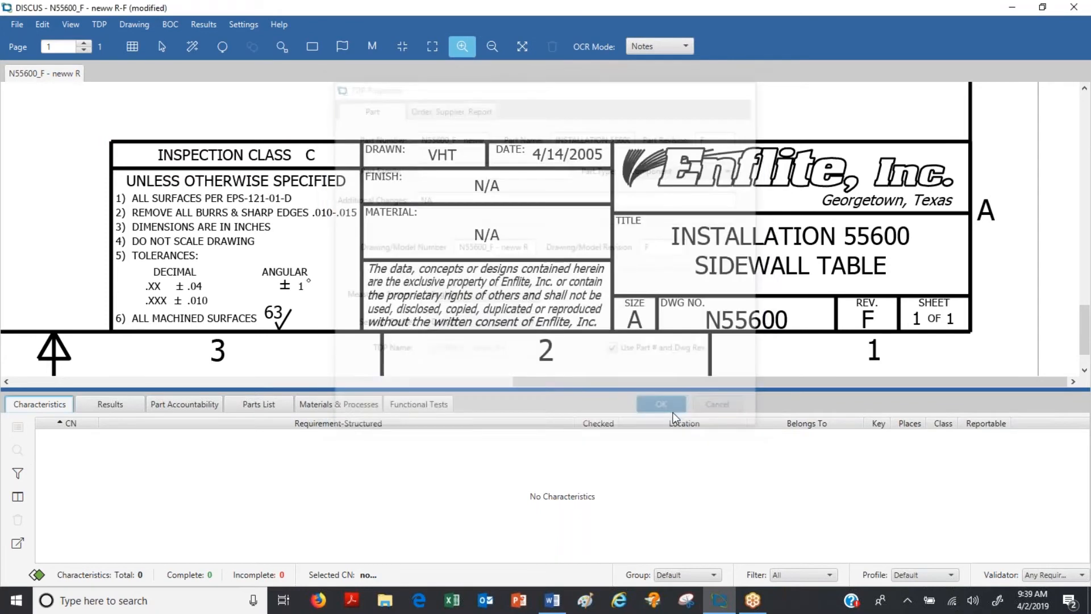
click(196, 406)
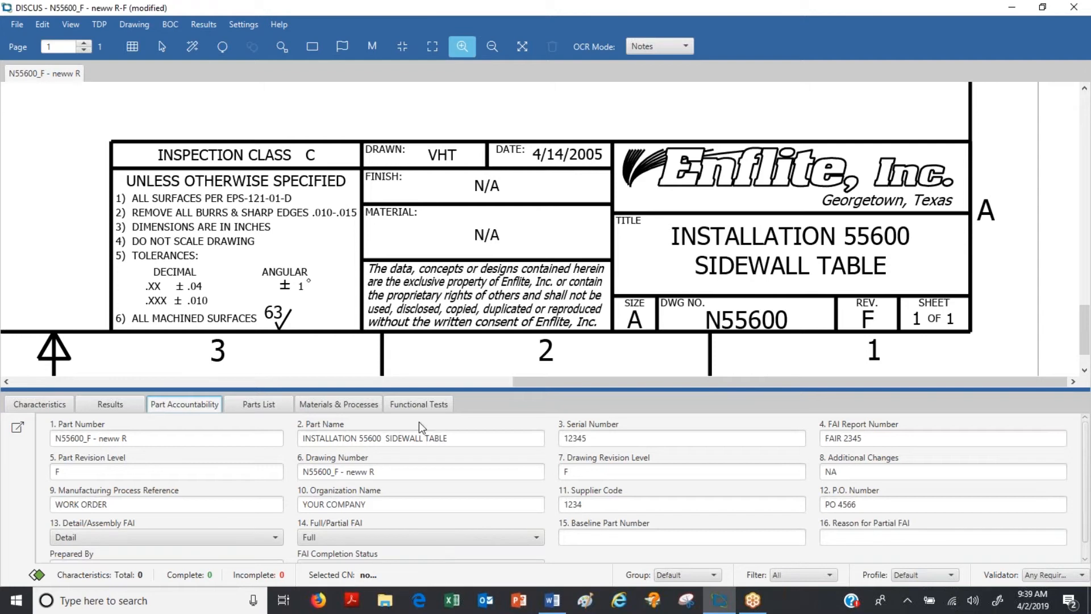
click(45, 405)
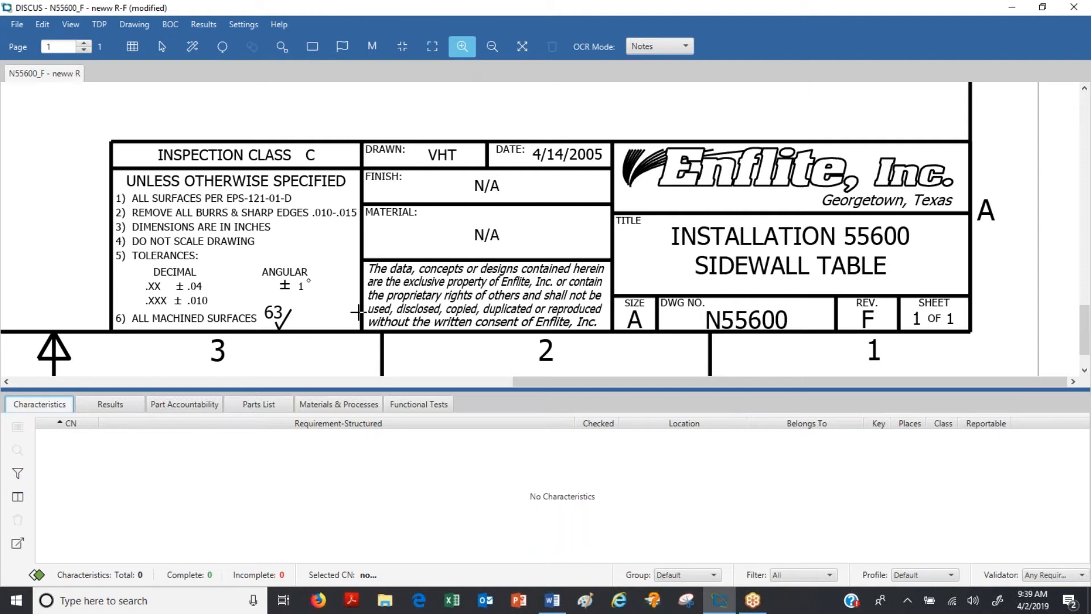
- Set the default distance tolerance for X.X precision to .3 in the Default Tolerance settings
click(248, 26)
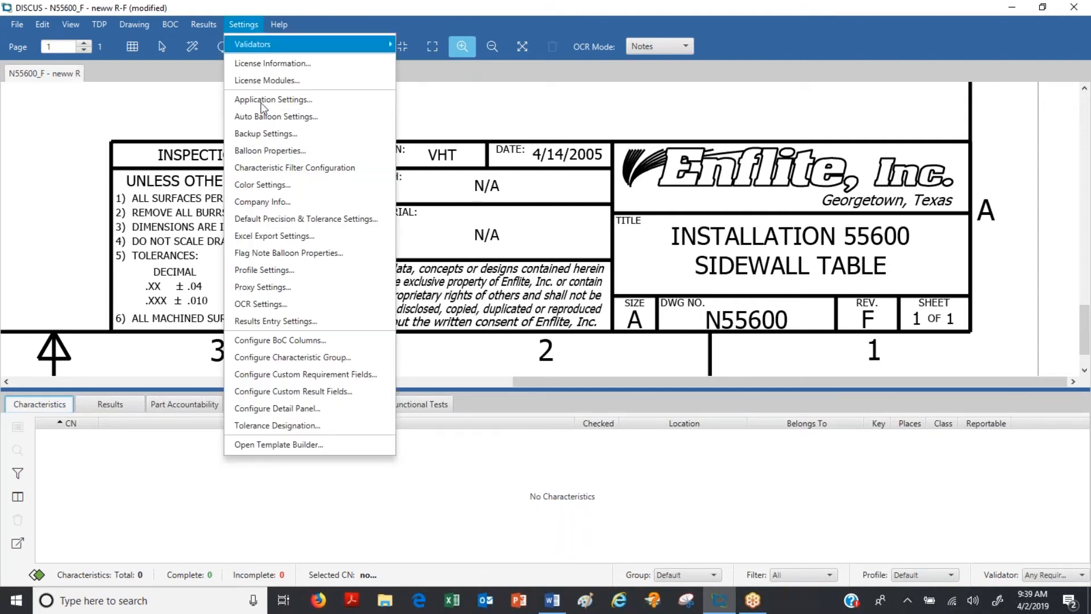
click(286, 219)
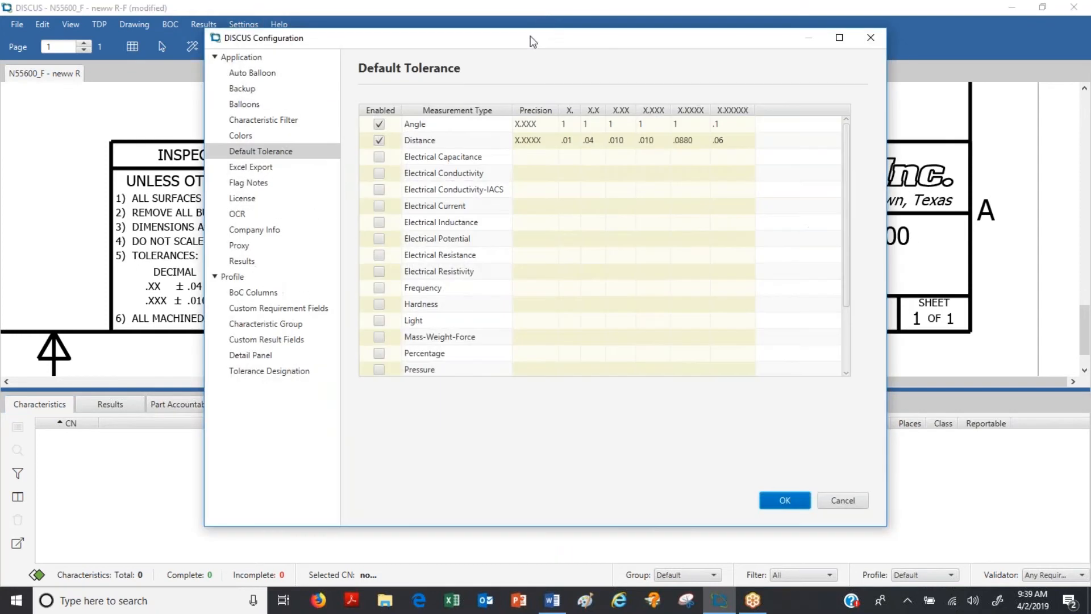
mouse_move(532, 40)
mouse_down()
mouse_move(718, 50)
mouse_move(696, 50)
mouse_up()
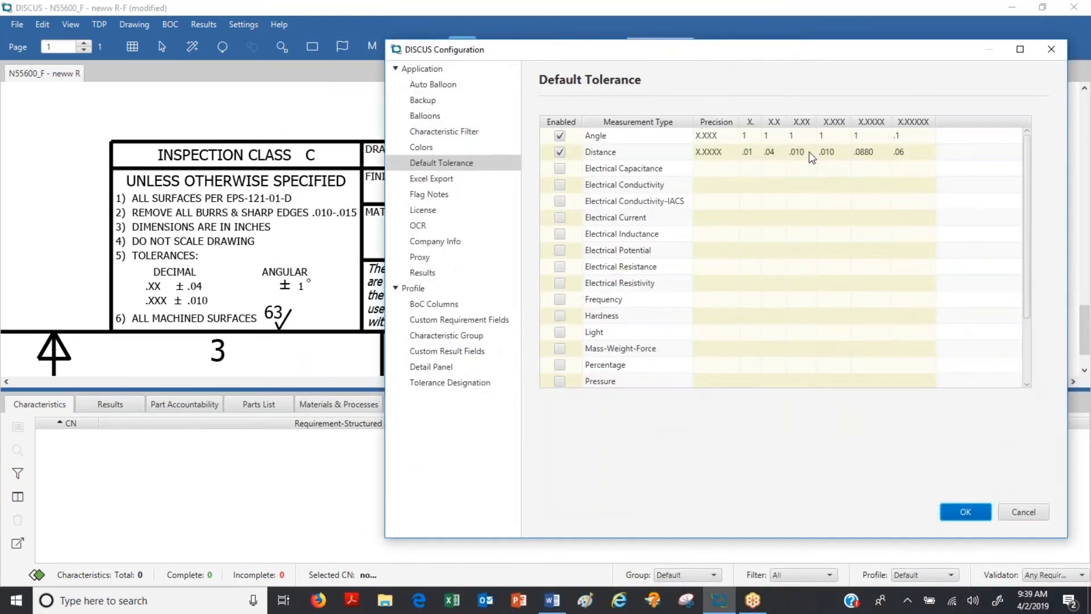
click(777, 156)
click(776, 154)
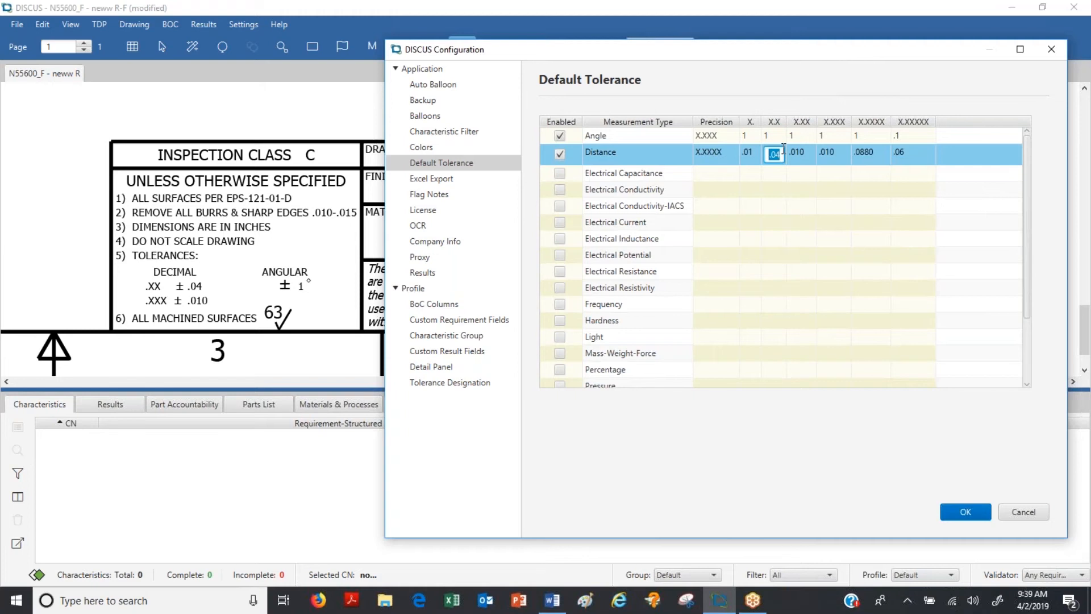
key(BackSpace)
text(.3)
click(432, 116)
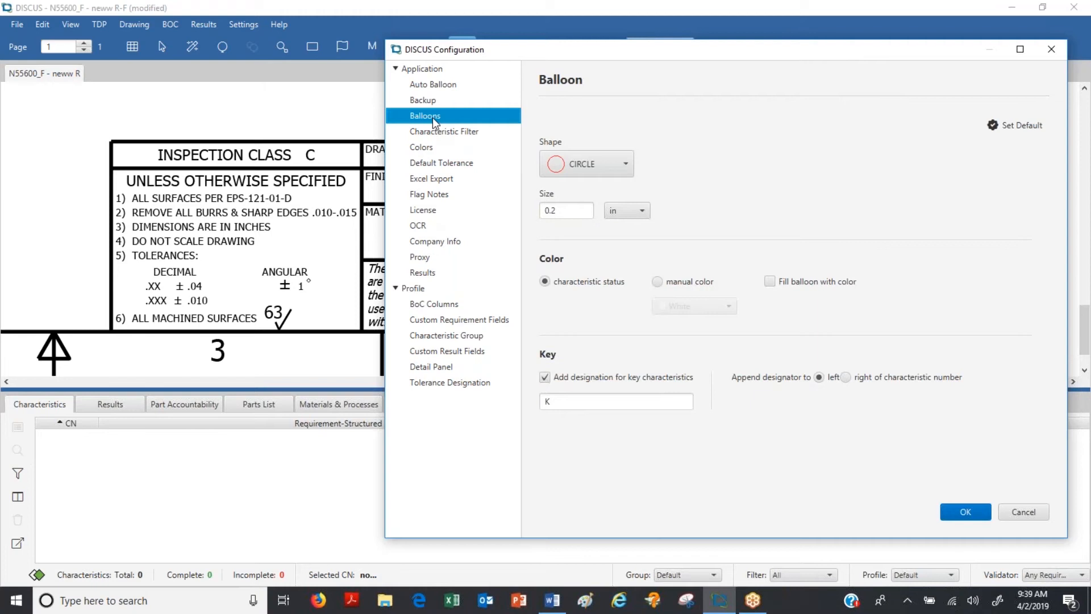
- Set the default distance tolerance for X.X precision to .04 and accept the tolerance configuration
click(437, 164)
click(772, 157)
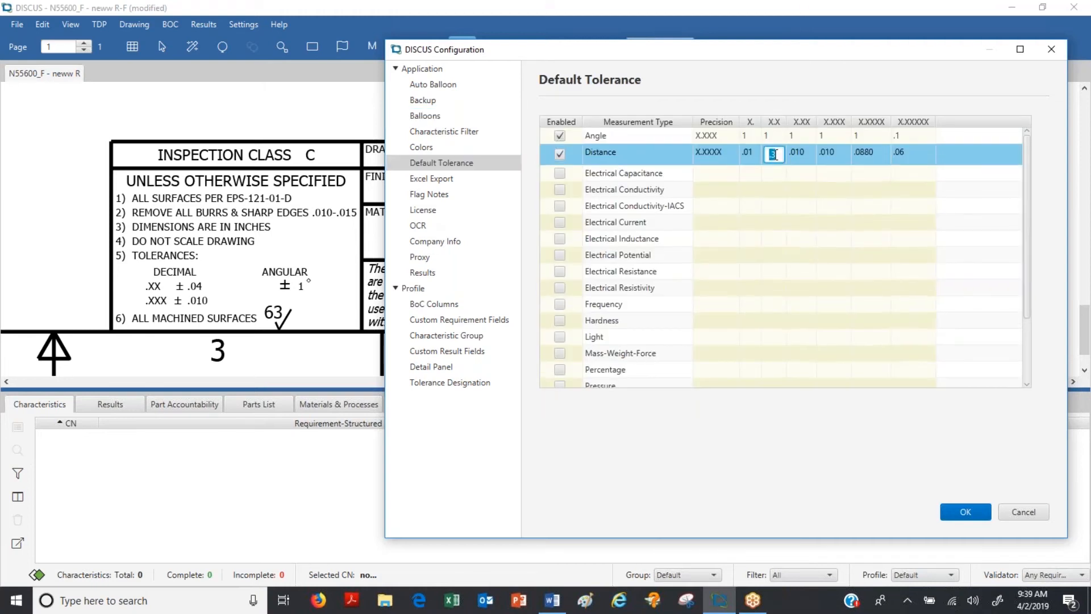
text(.04)
click(967, 510)
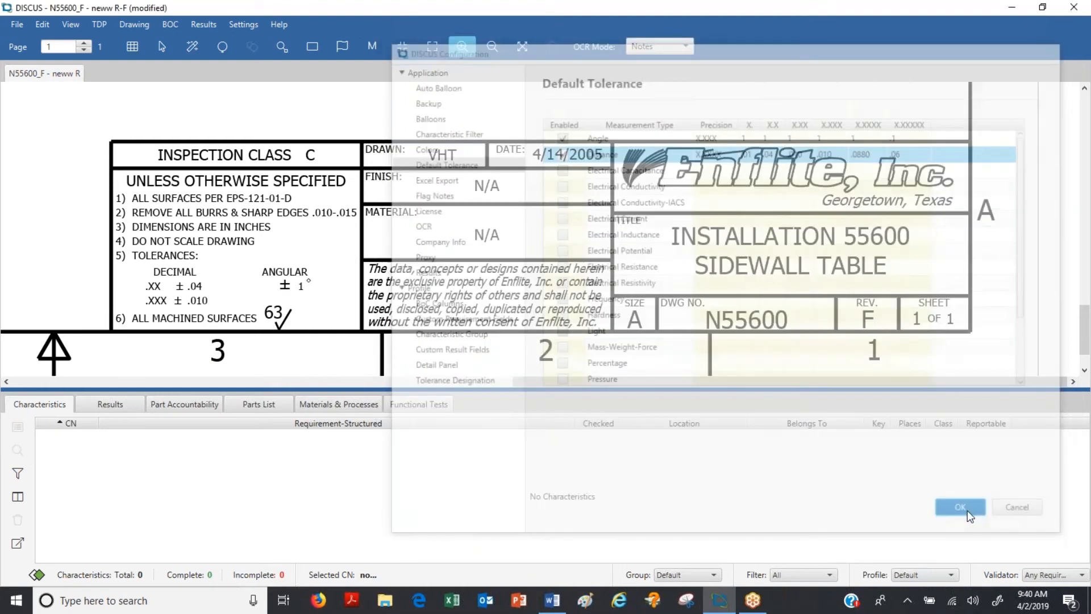
- Enable the zone grid on the drawing with 6 horizontal and 4 vertical zone identifiers and apply it
click(401, 47)
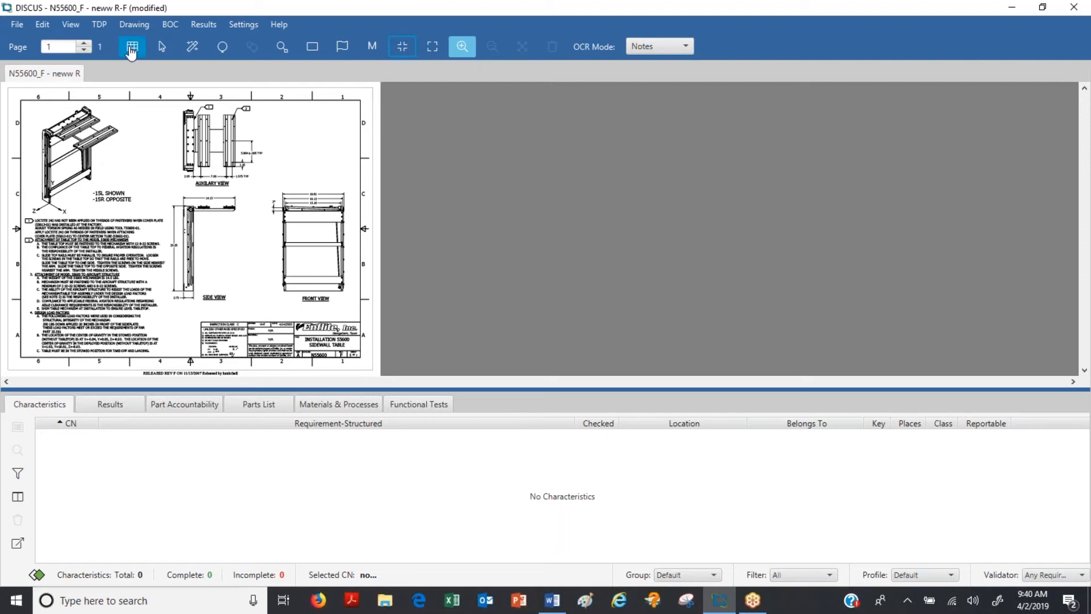
click(132, 48)
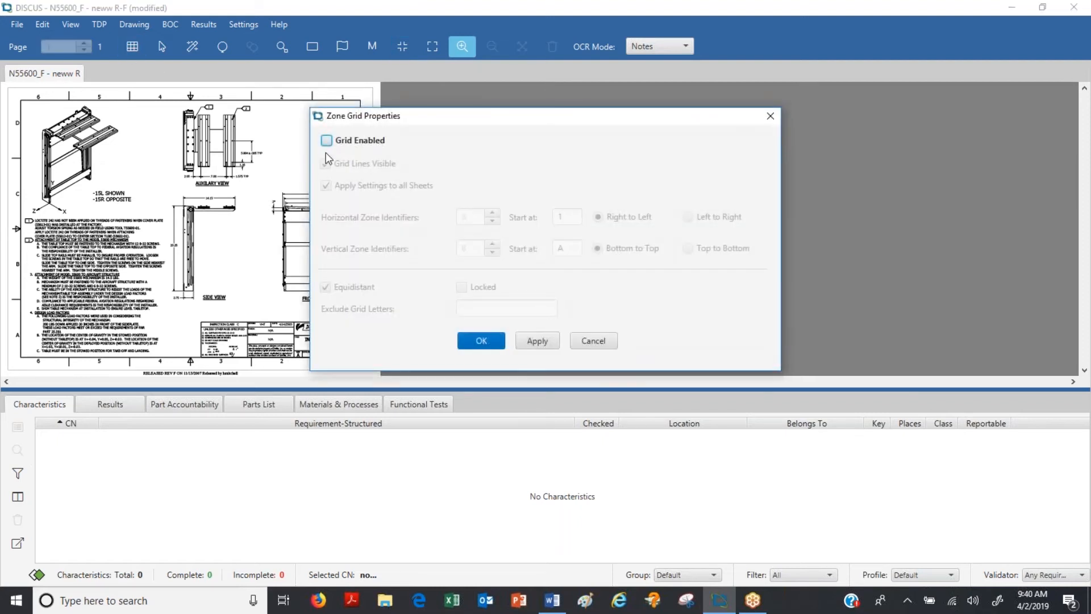
click(326, 141)
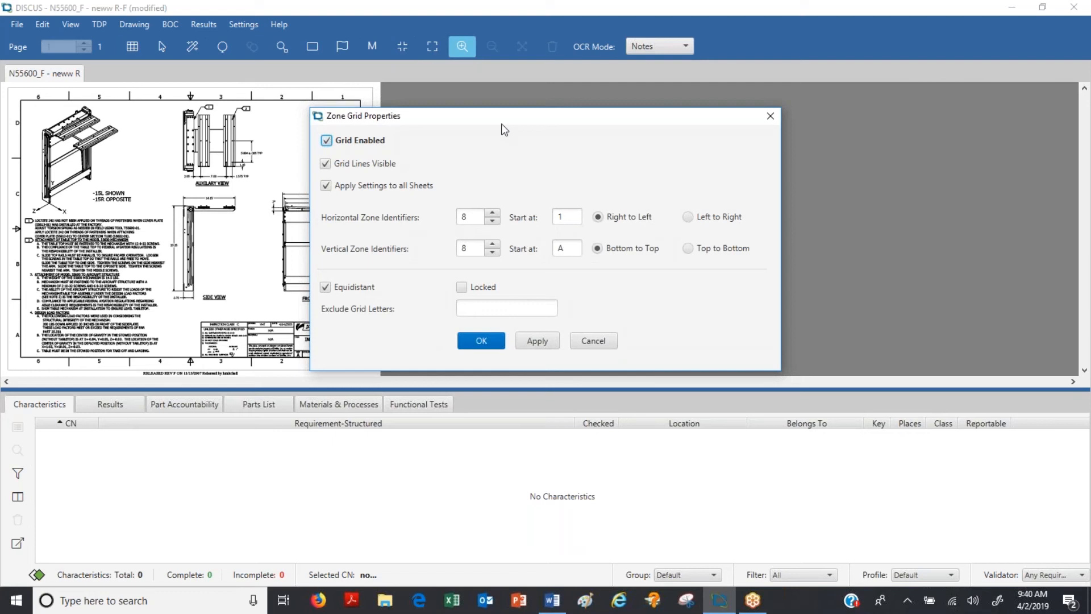
drag(508, 122, 680, 86)
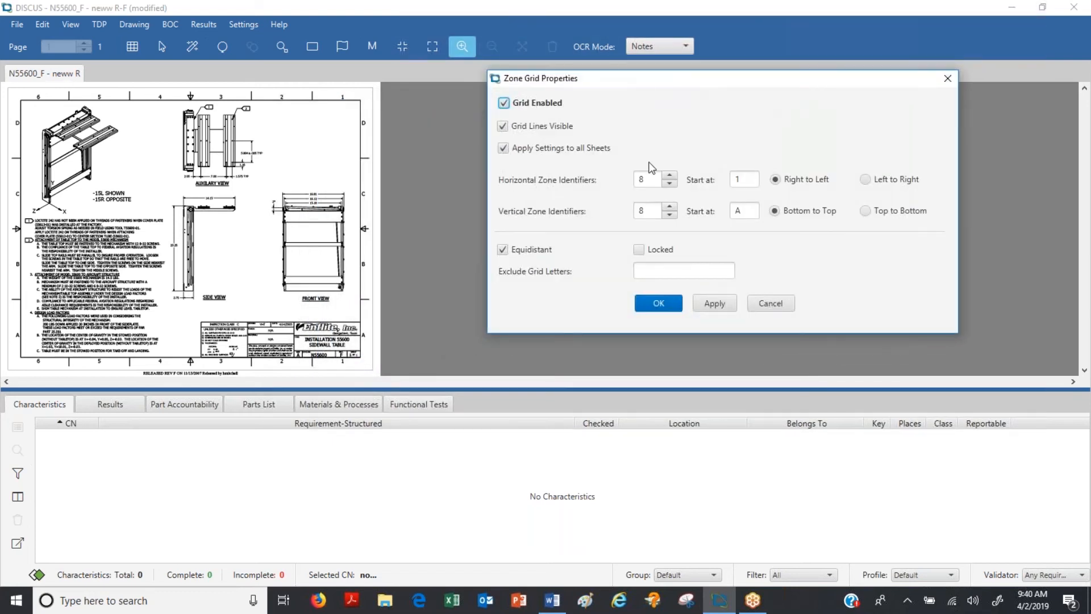
double_click(649, 181)
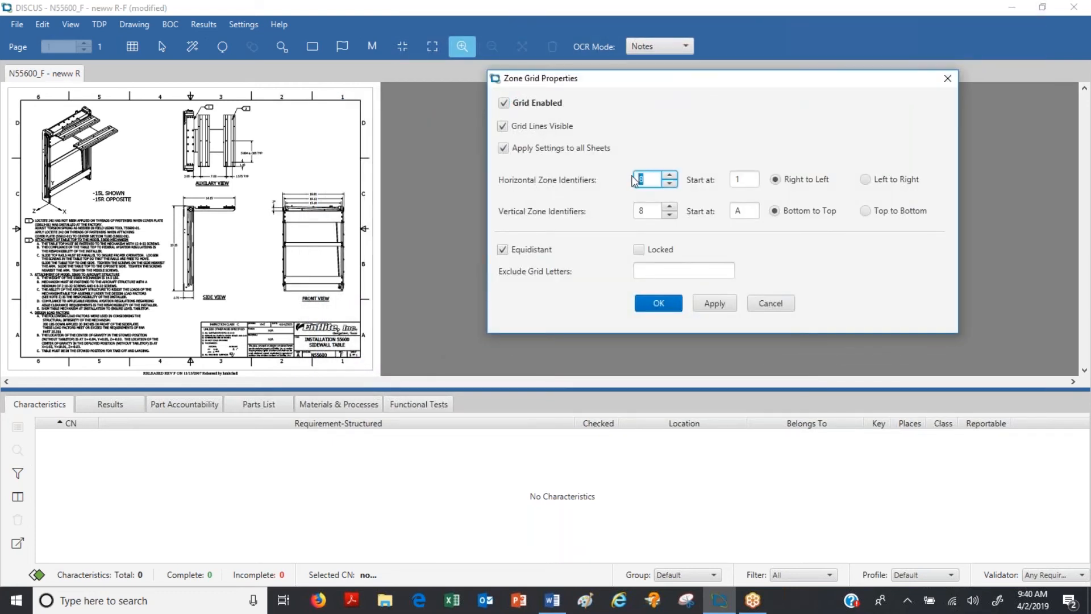
text(6)
double_click(641, 211)
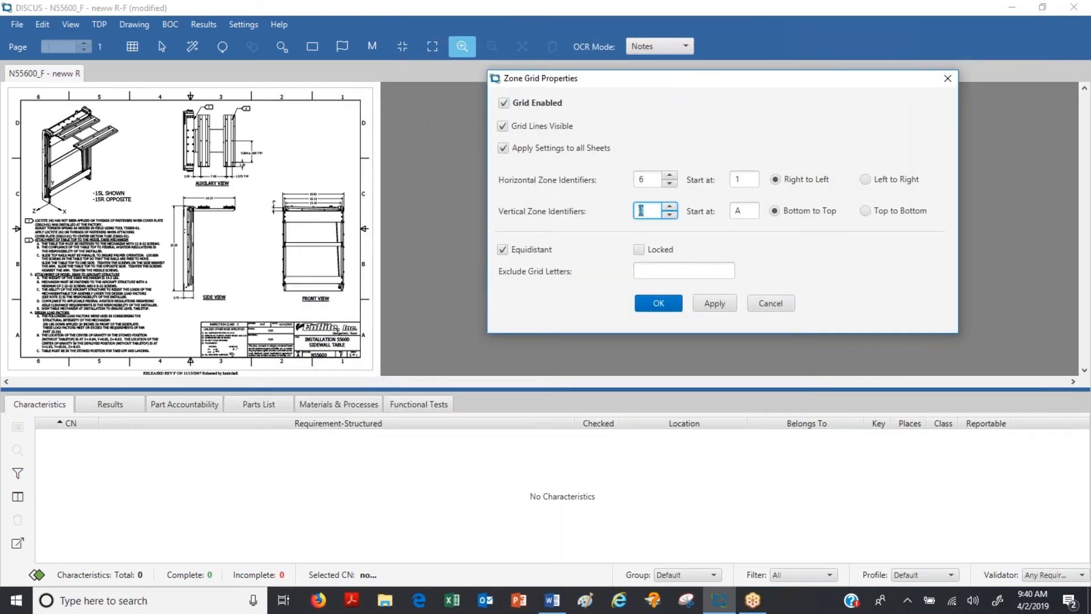
text(4)
click(714, 304)
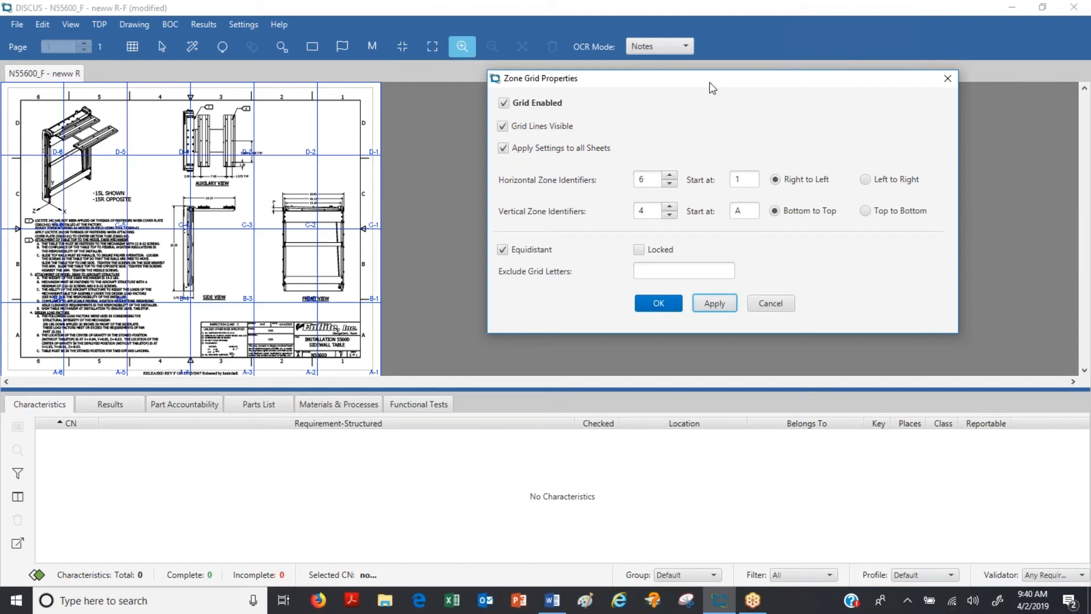
- Pull the zone grid's right, left and bottom outer edges slightly inward to fit the drawing sheet
drag(709, 82, 742, 70)
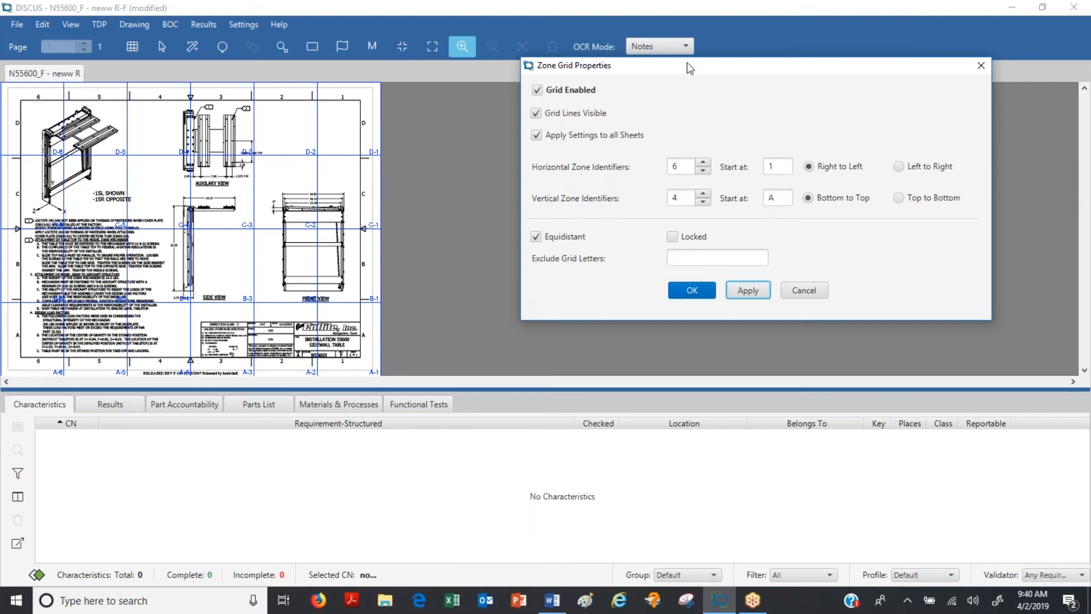
drag(691, 73, 726, 90)
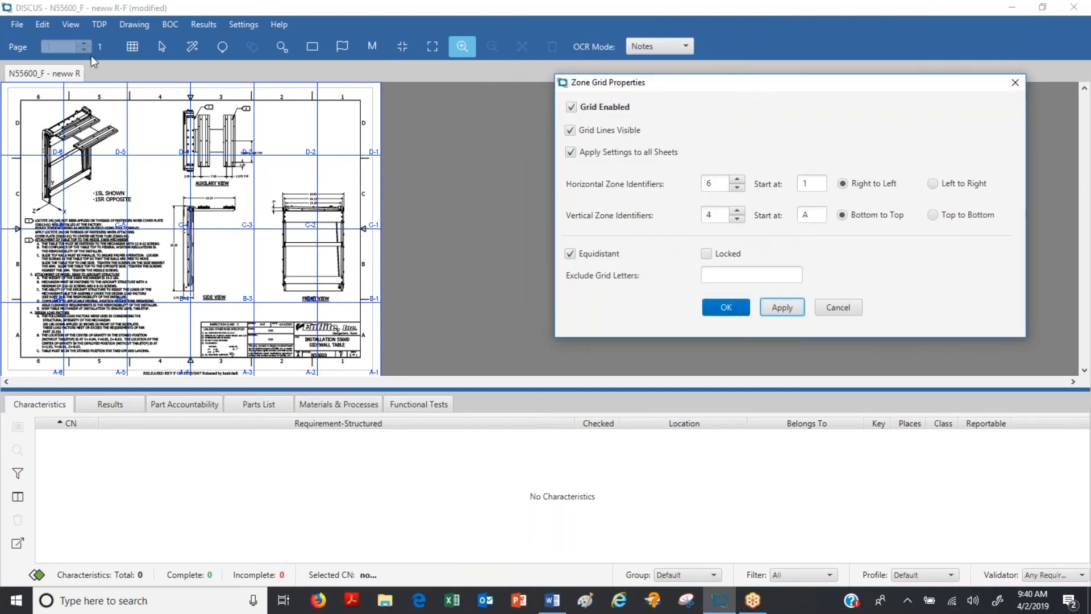
click(162, 46)
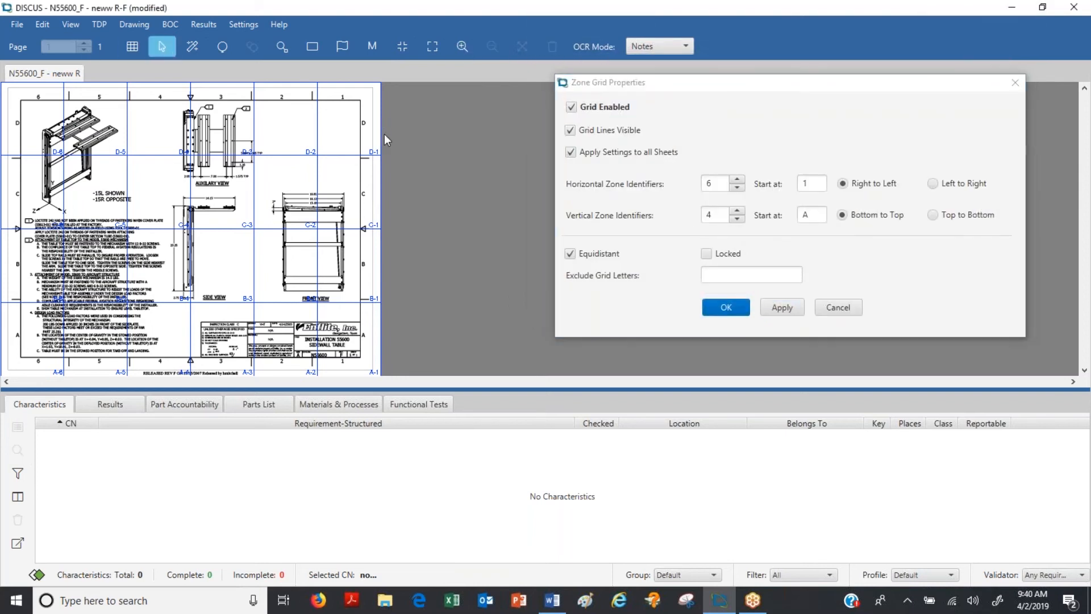
drag(380, 138, 374, 140)
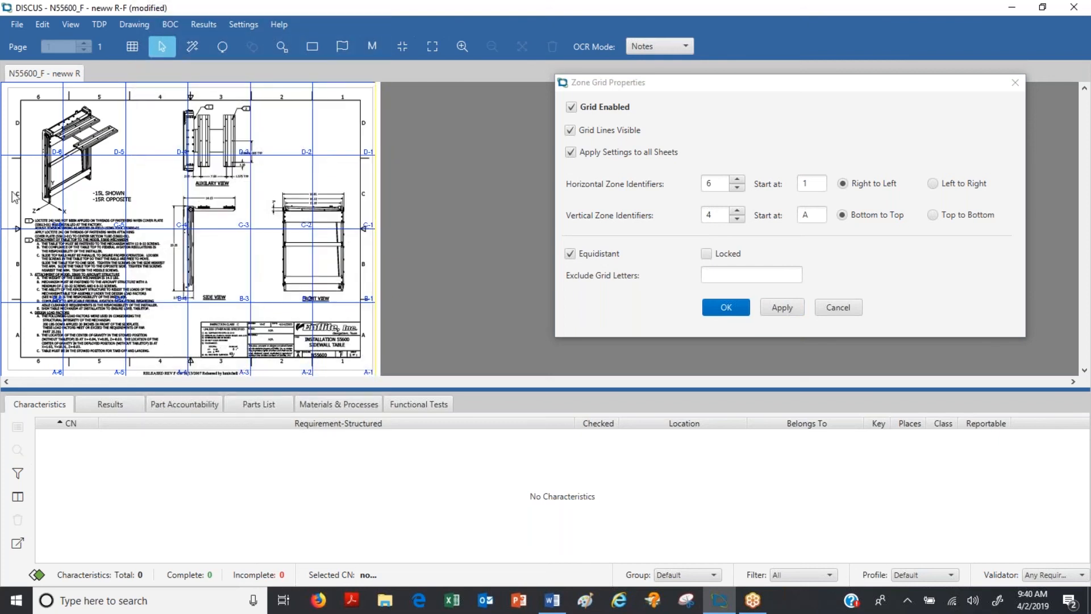
drag(4, 212, 11, 211)
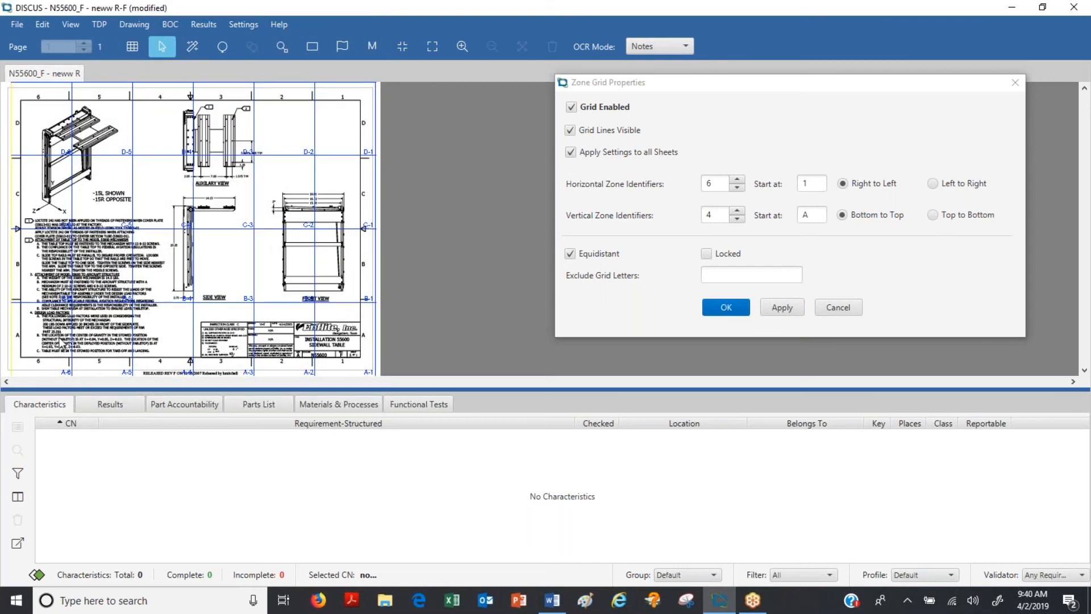
drag(84, 375, 84, 369)
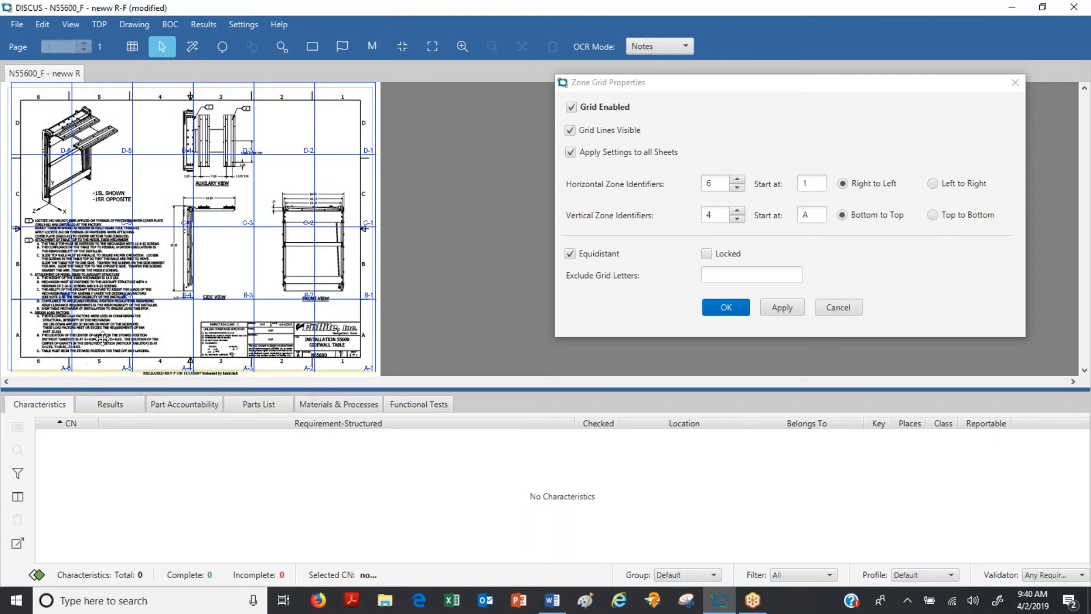
- Turn off equidistant spacing for the zone grid and align its inner lines with the drawing's zone marks
click(569, 257)
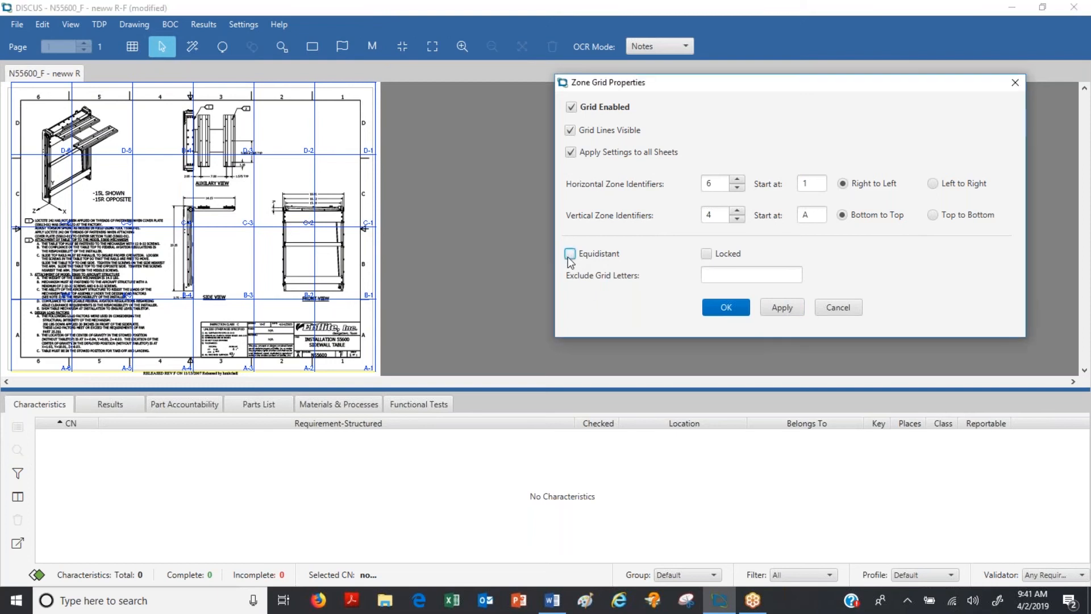
click(781, 306)
drag(287, 151, 68, 133)
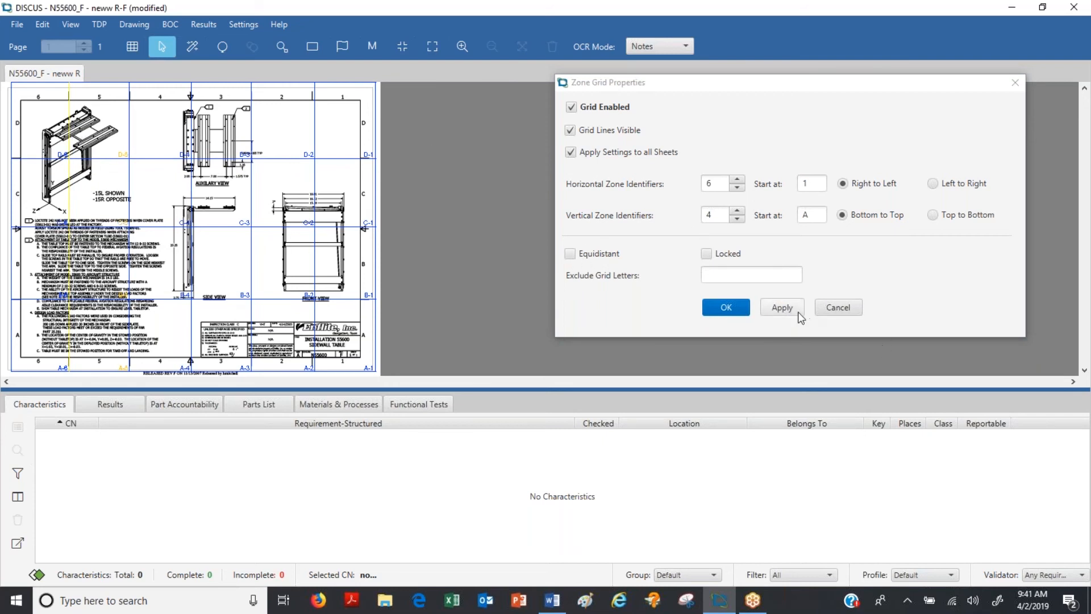
mouse_move(341, 227)
mouse_down()
mouse_move(338, 214)
mouse_move(342, 228)
mouse_up()
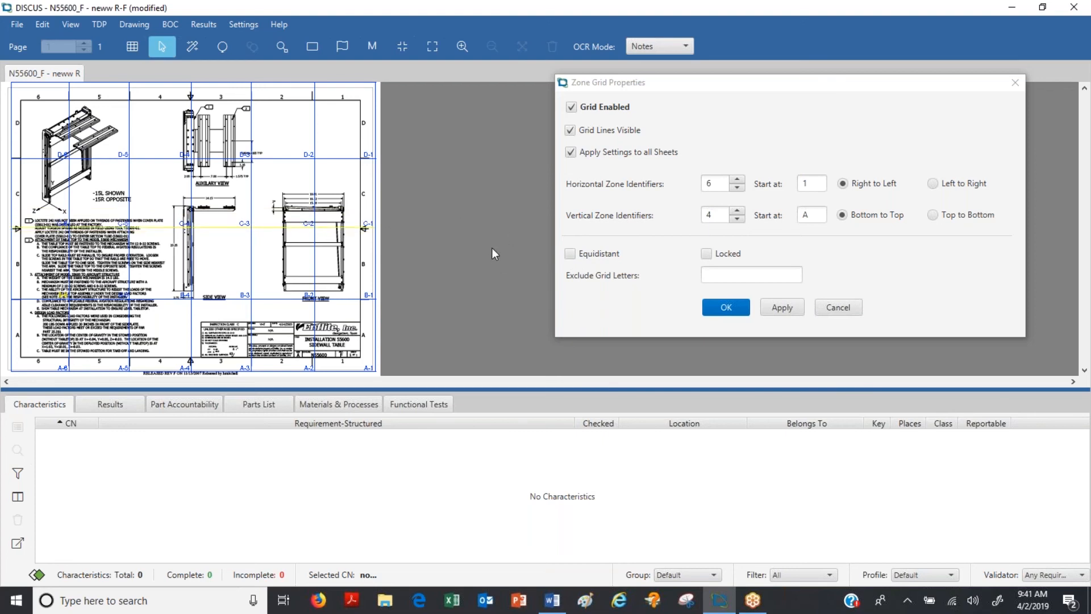
- Hide the zone grid lines while keeping the grid enabled, and accept the zone grid properties
click(569, 131)
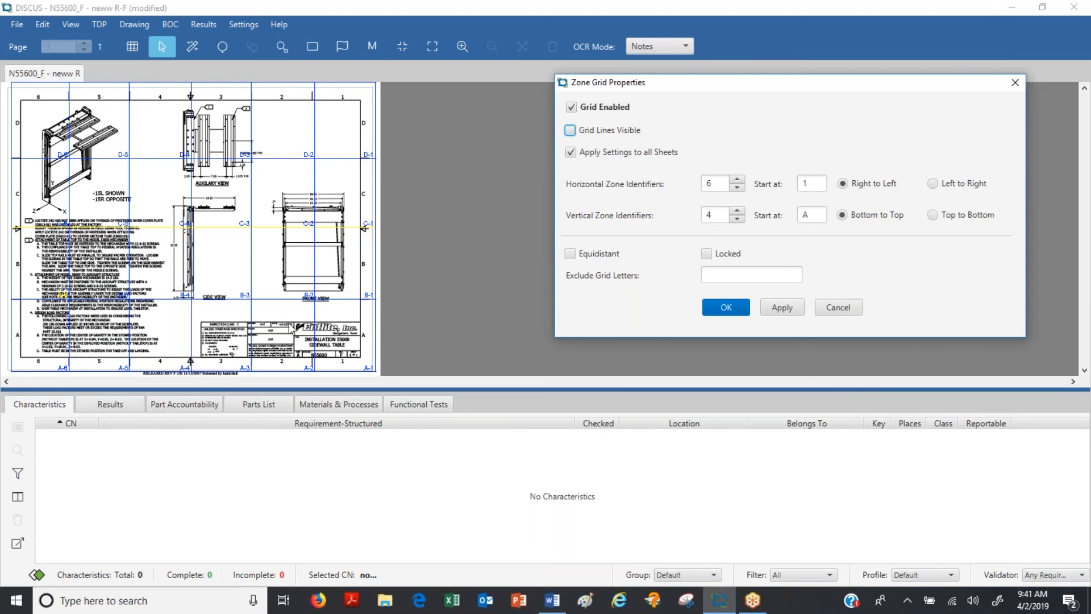
click(790, 308)
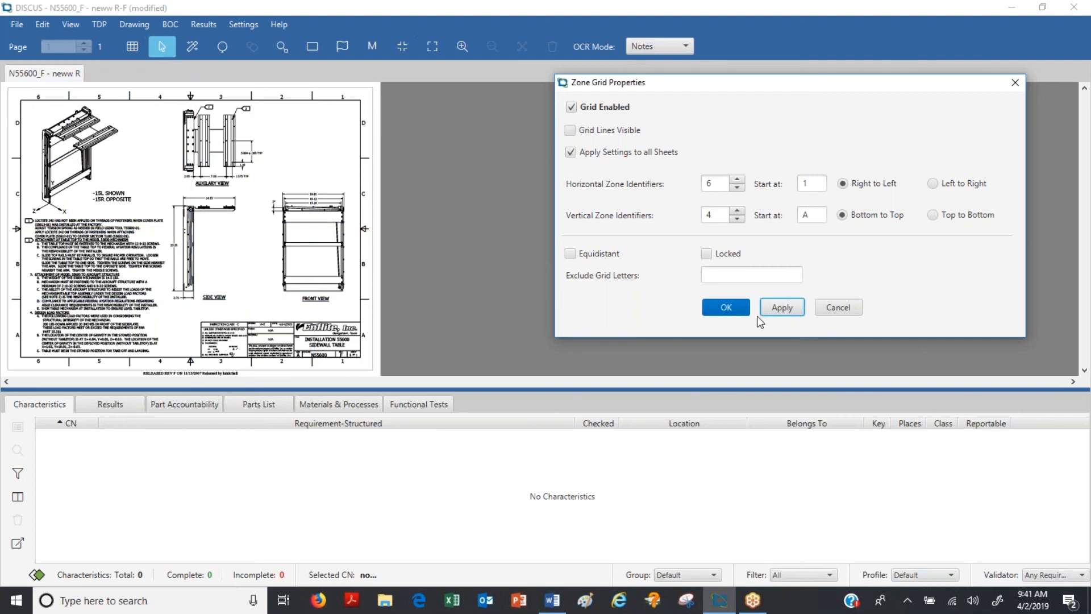
click(730, 308)
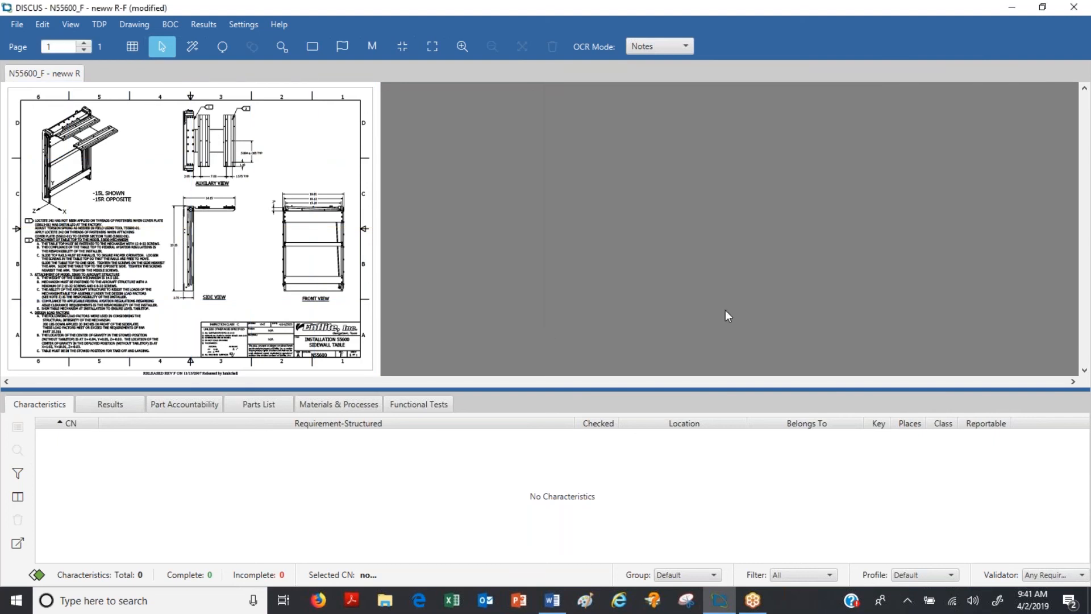
- Review the part accountability entries, default tolerances, TDP measuring system and zone grid properties without changing them
click(211, 405)
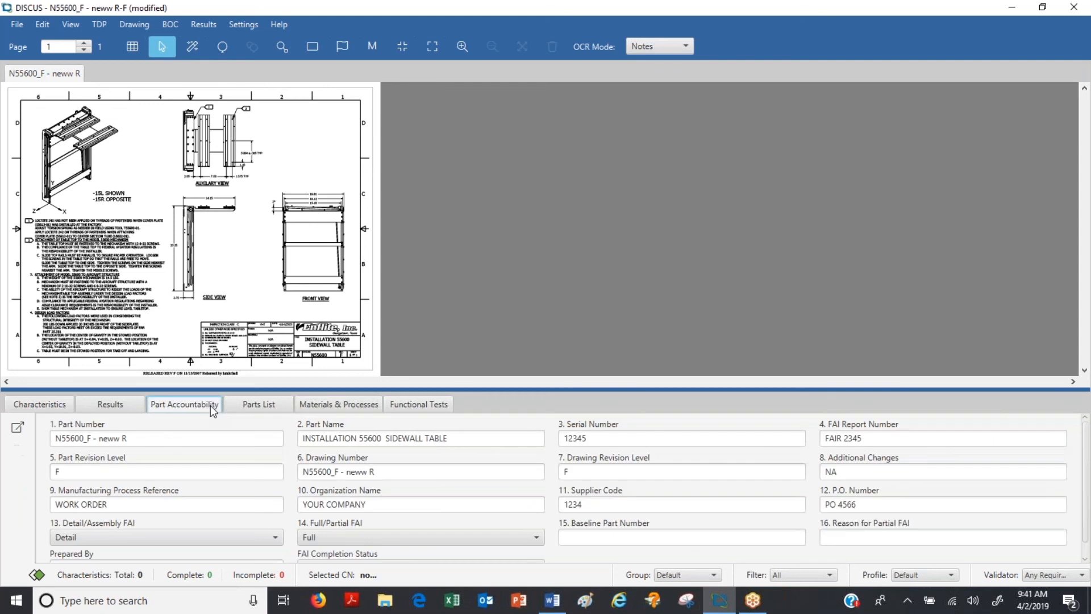
click(241, 25)
key(Escape)
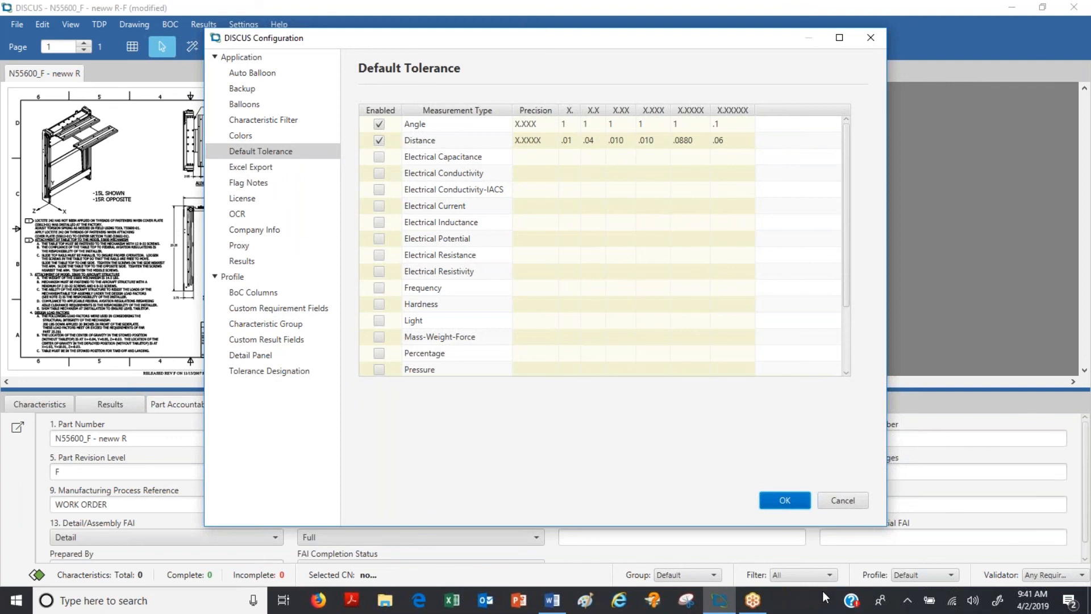
click(843, 500)
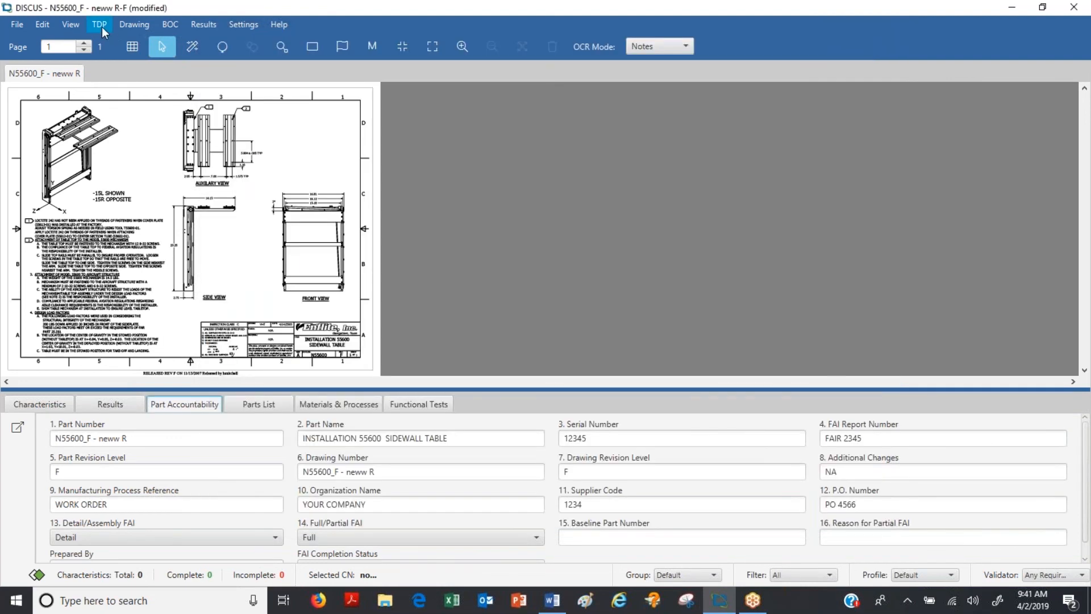
click(101, 26)
click(119, 44)
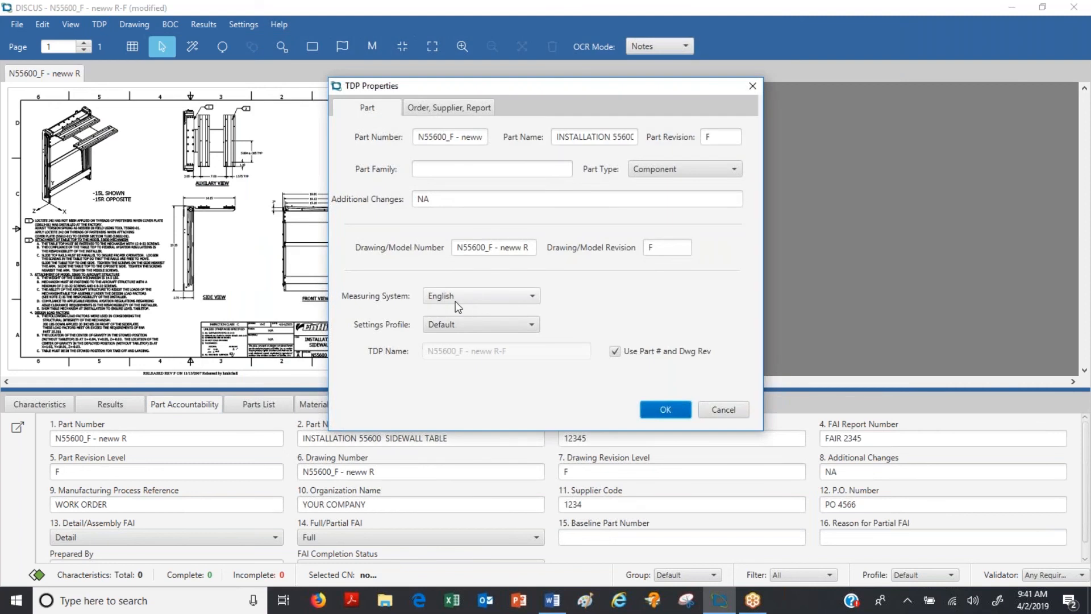
click(735, 415)
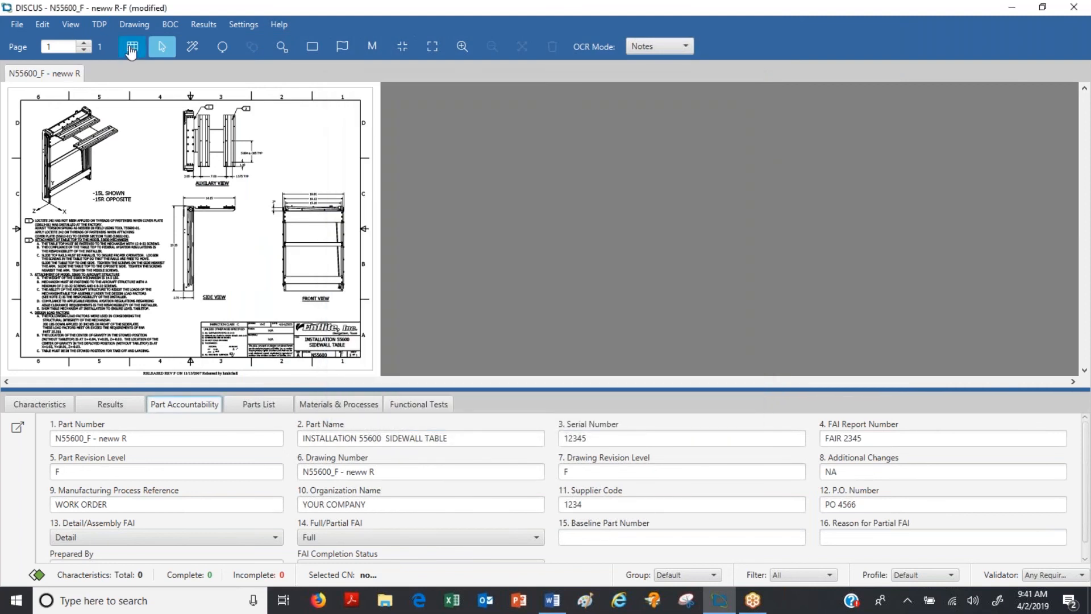
click(131, 49)
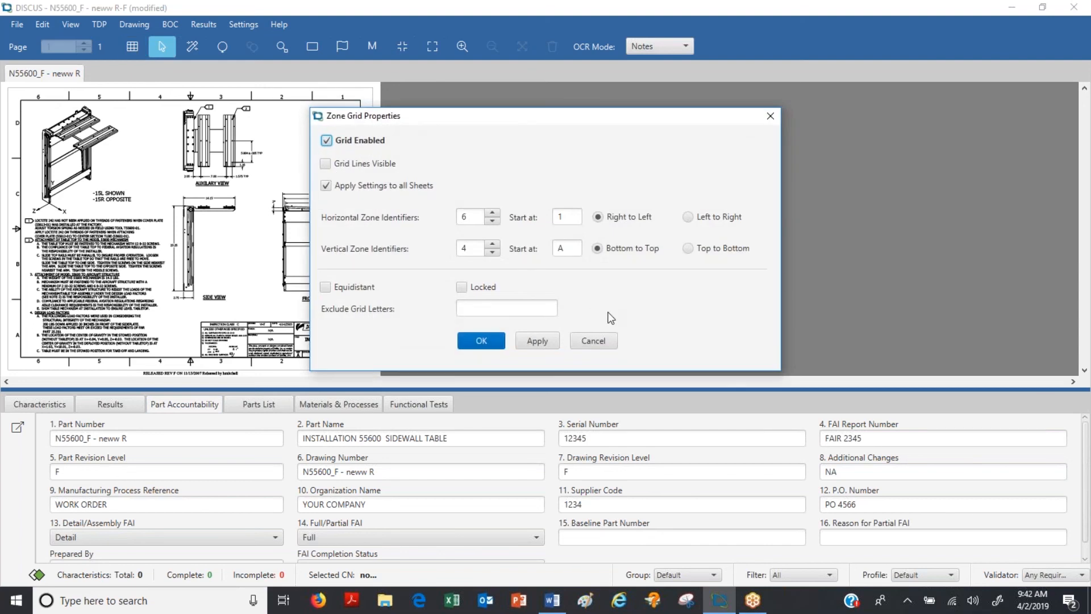
click(602, 342)
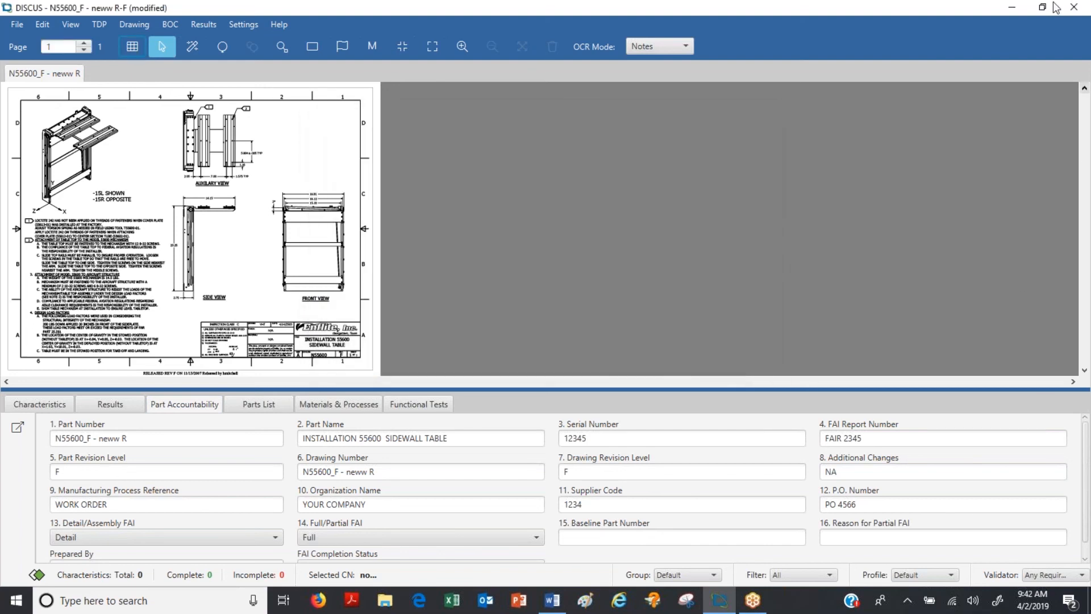